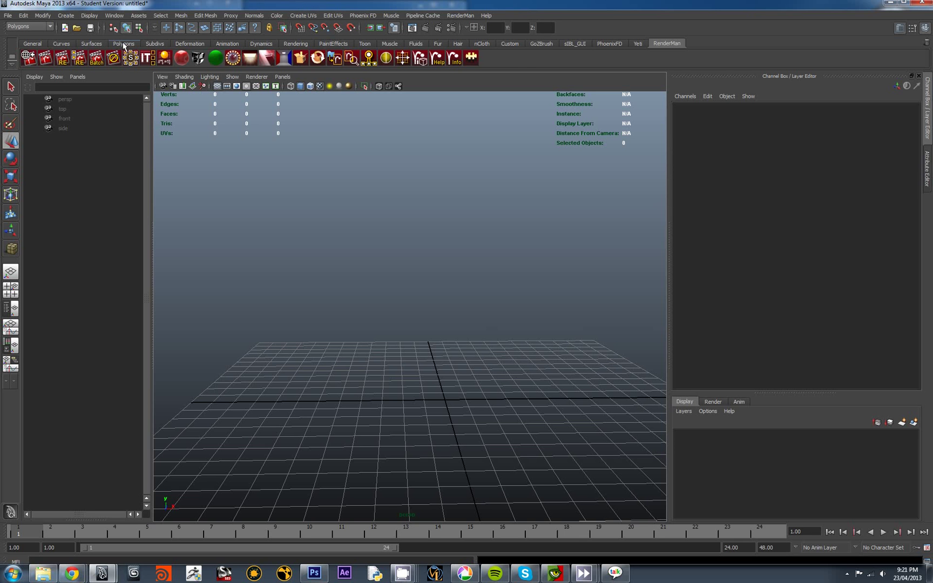
Step: Create a polygon cube and set its width, height and depth to 10
click(125, 45)
click(48, 58)
drag(349, 375, 559, 218)
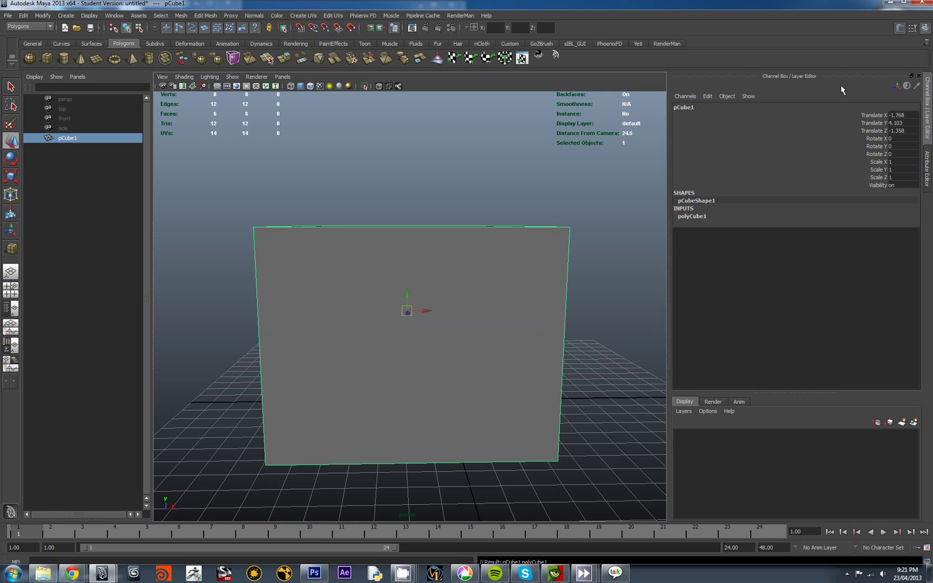
click(927, 162)
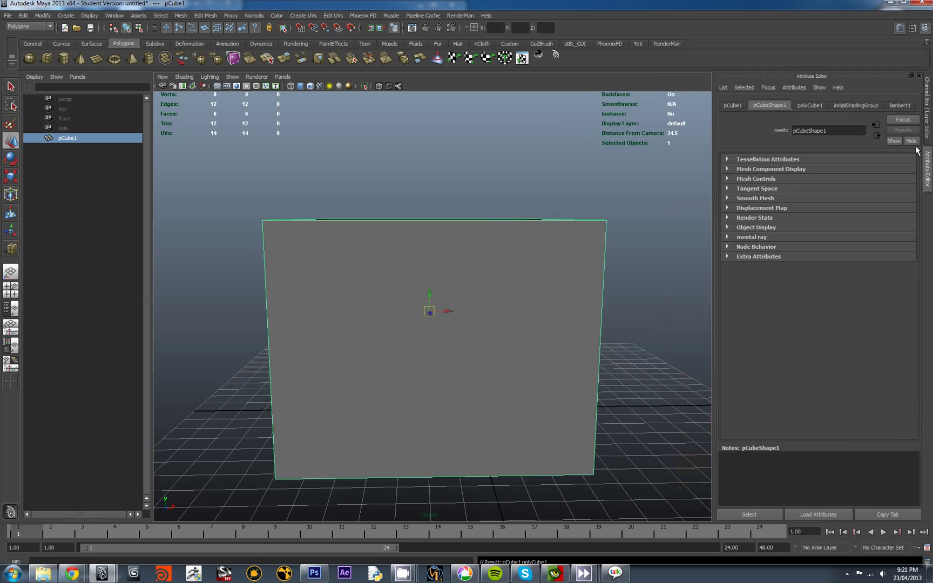
click(814, 106)
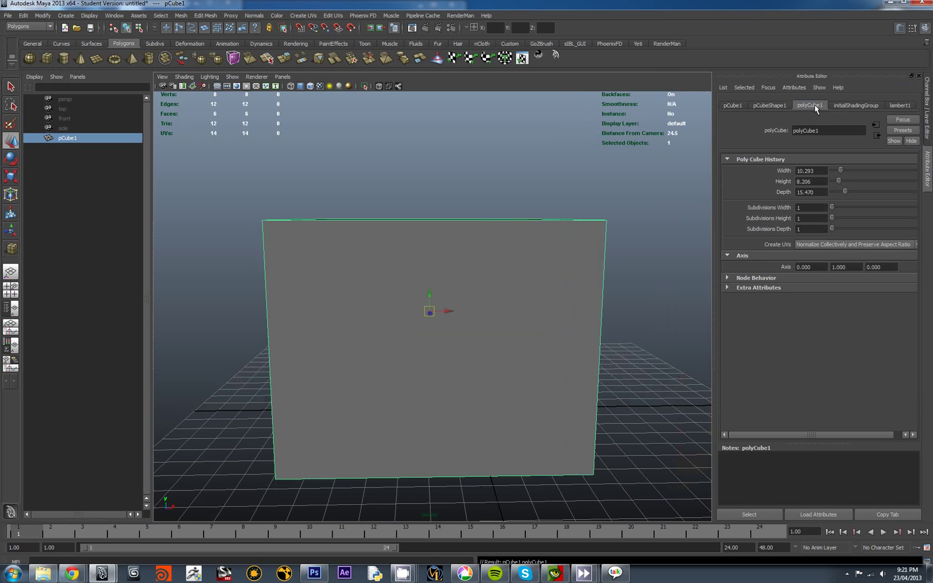
click(806, 170)
text(10)
key(Tab)
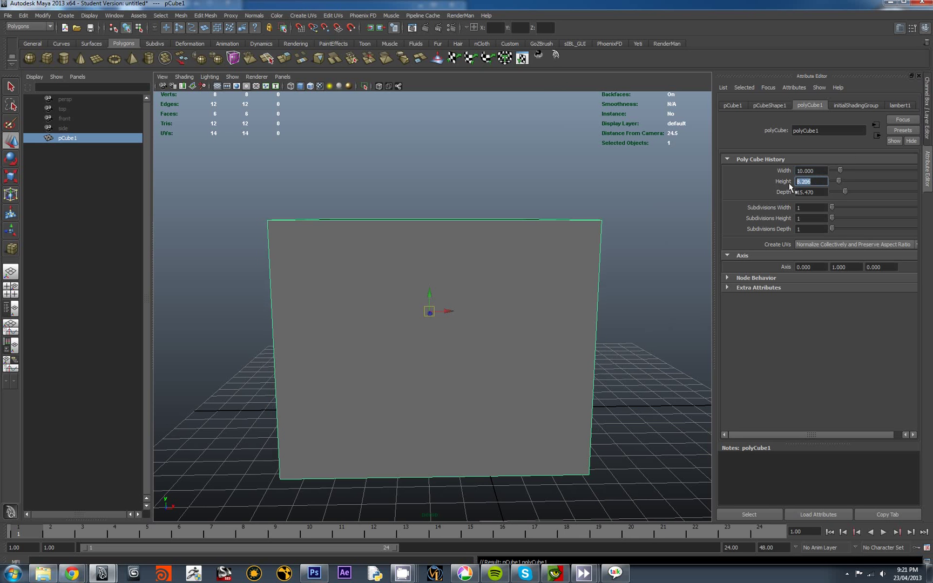
text(10)
key(Tab)
text(10)
key(Return)
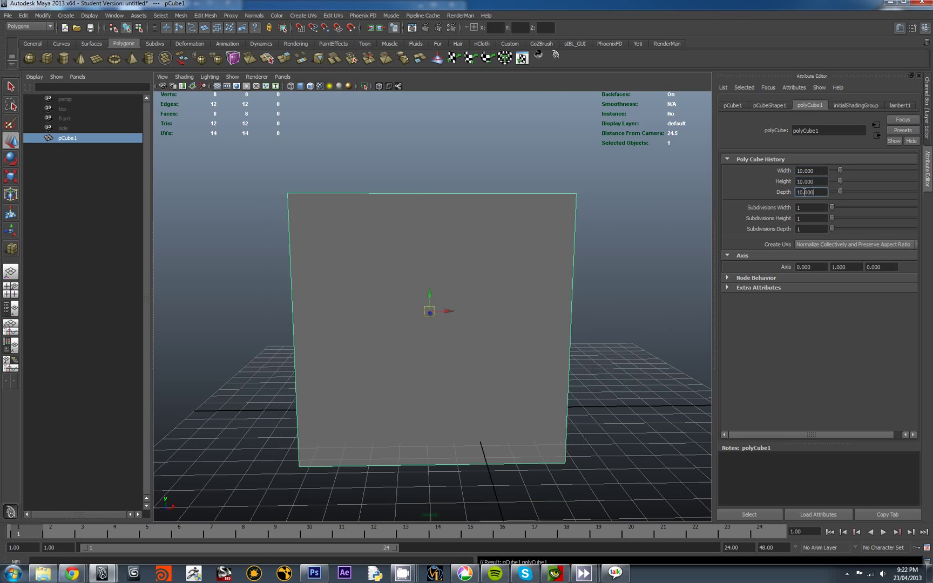
Step: Set the cube's Translate X and Z to 0 and Translate Y to 5
click(927, 134)
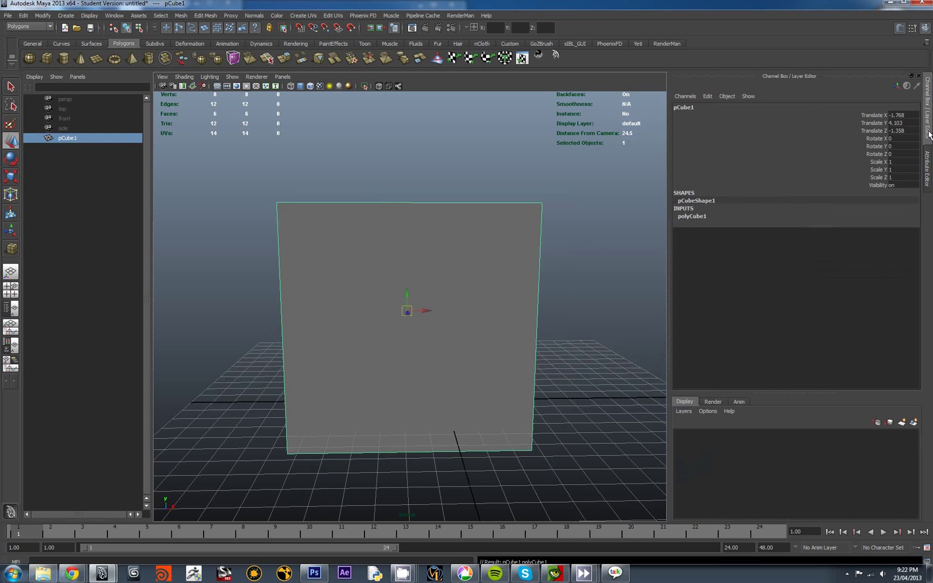
double_click(906, 116)
text(0)
double_click(910, 130)
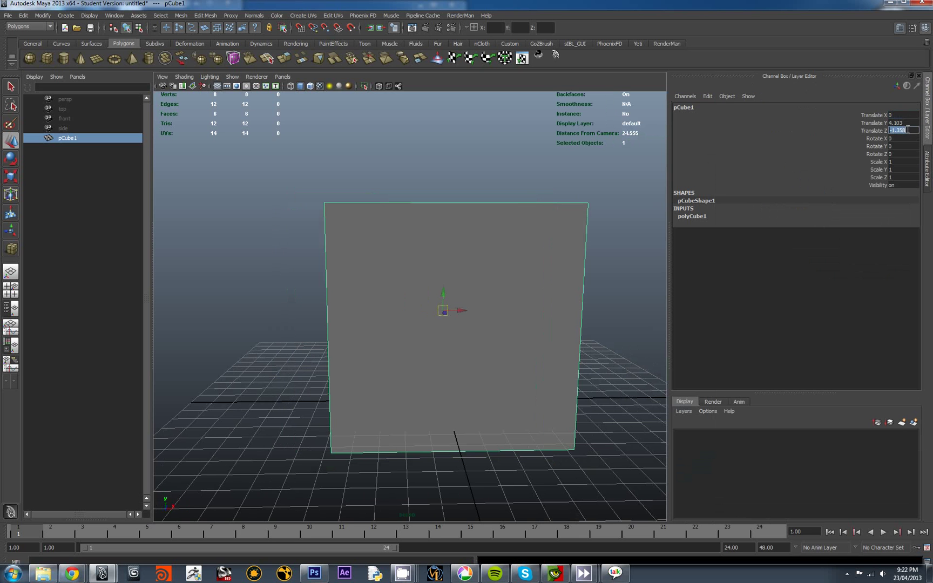
text(0)
key(Return)
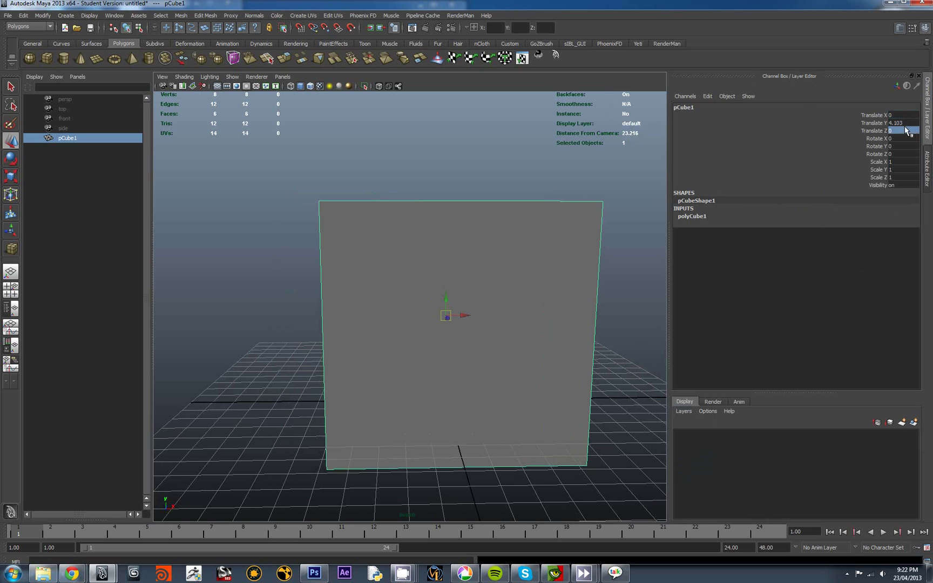
double_click(902, 122)
text(5)
key(Return)
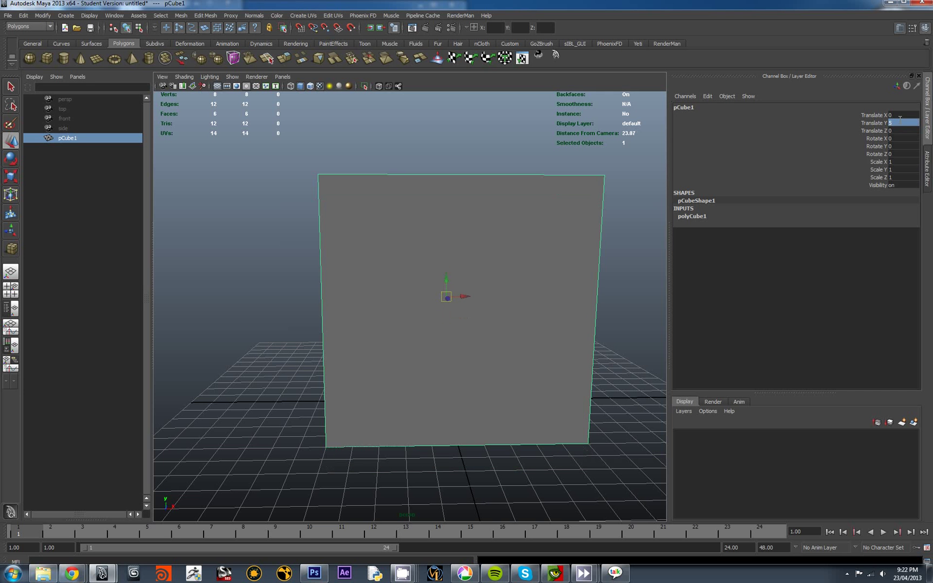
alt+drag(355, 295, 451, 291)
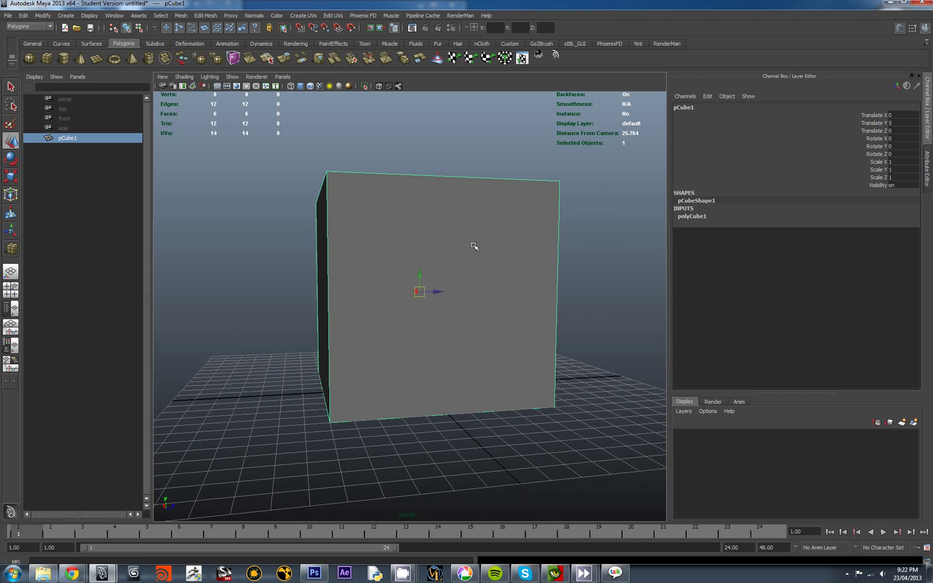
Step: Turn off backface culling and reverse the cube's normals to face inward
shift+right_click(475, 242)
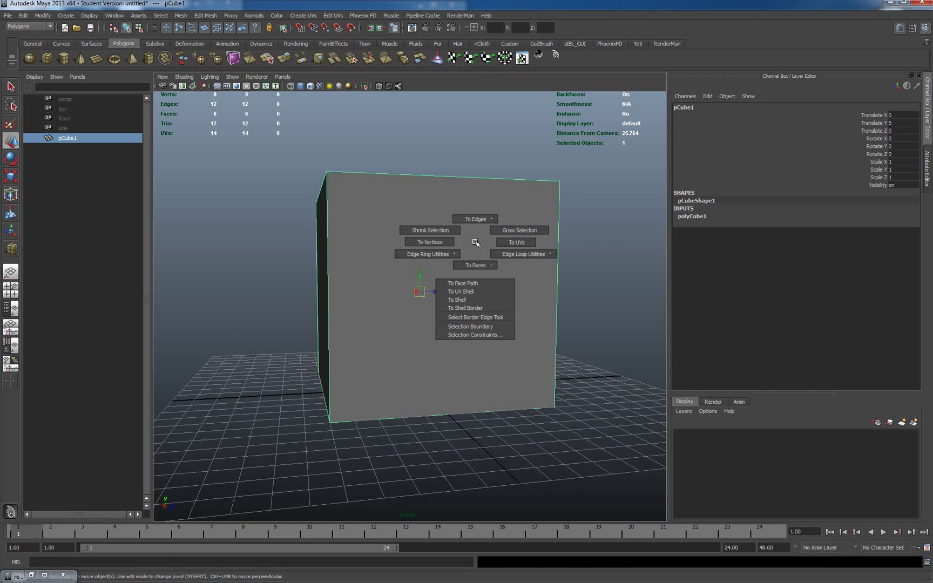
shift+right_drag(475, 242, 560, 413)
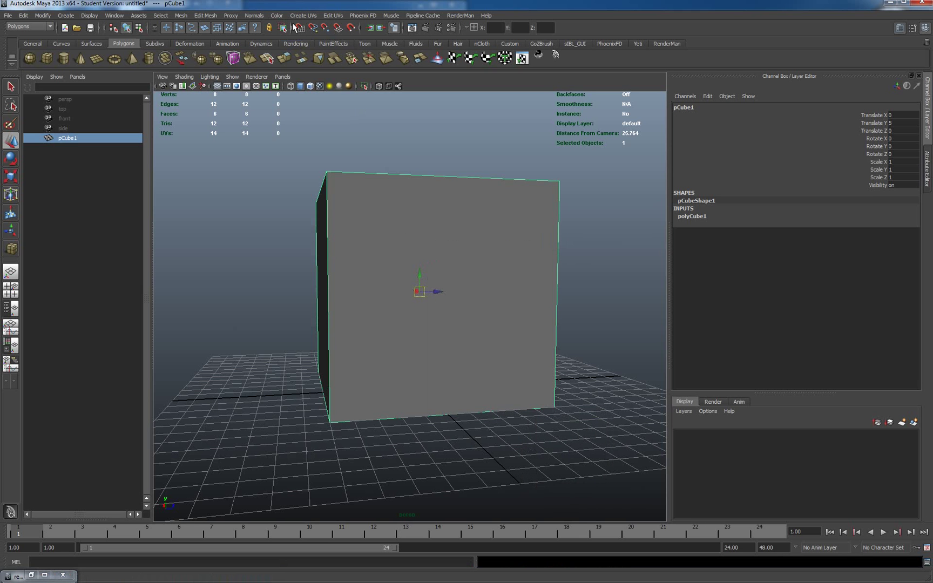
click(254, 16)
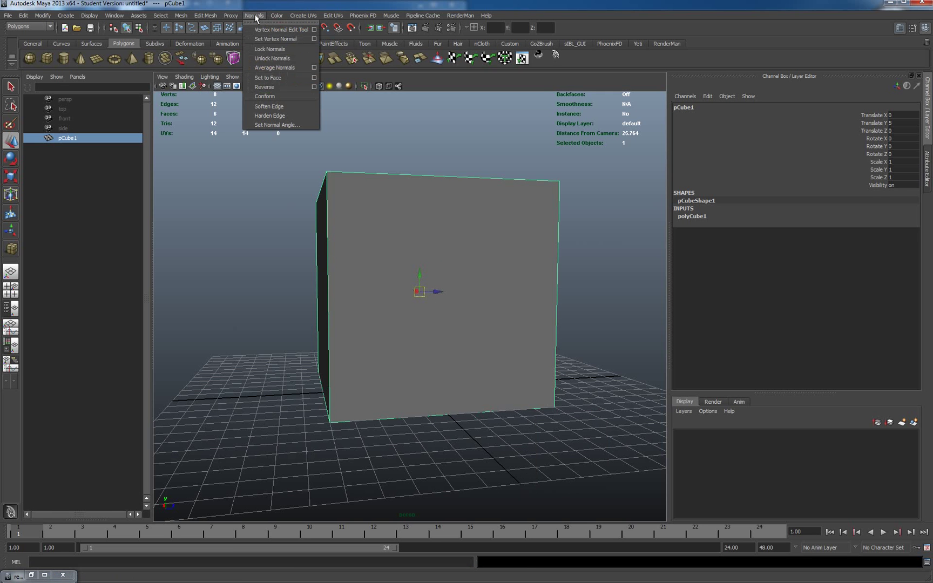
click(286, 88)
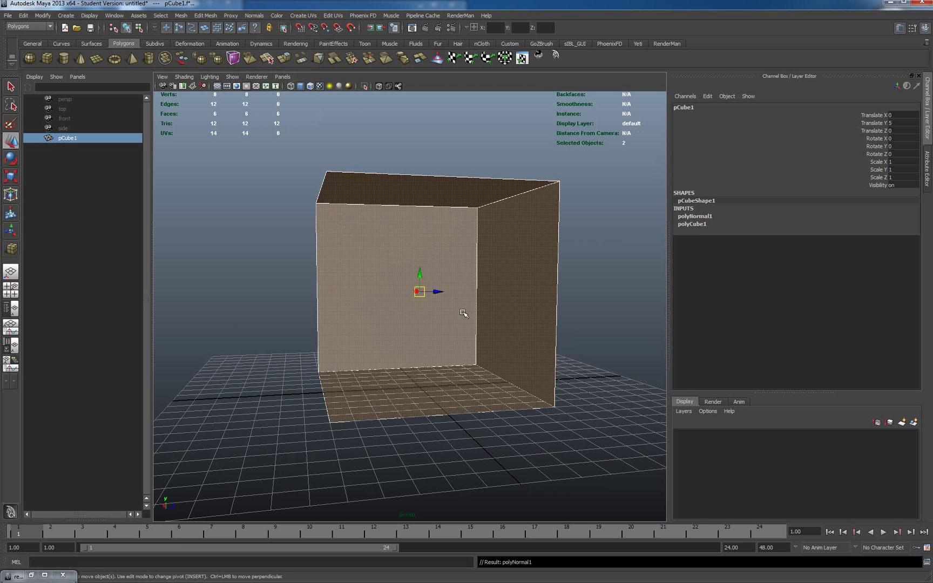
Step: Delete the cube's front face to open the box, then bring up Assign New Material
key(F8)
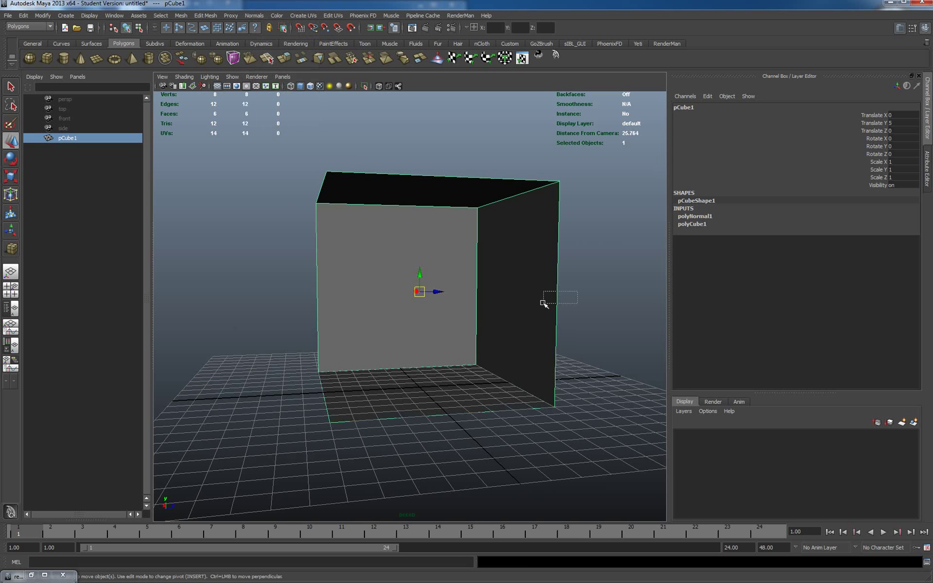
right_drag(537, 286, 542, 310)
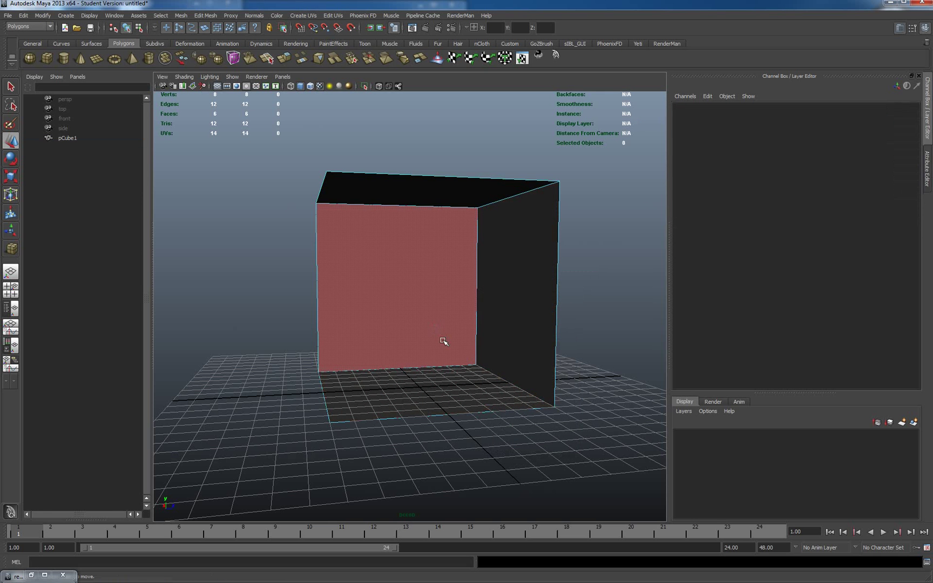
click(462, 313)
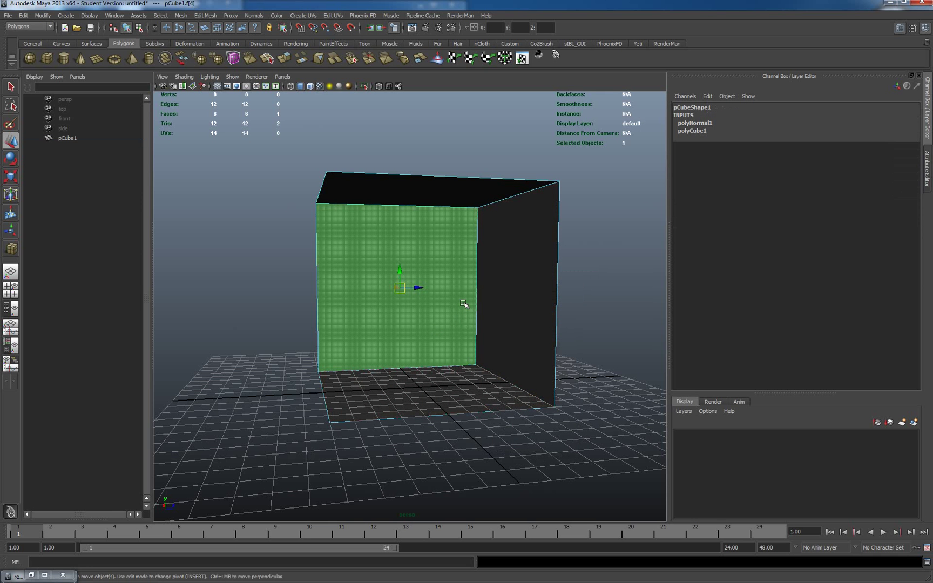
key(Delete)
alt+drag(391, 454, 499, 405)
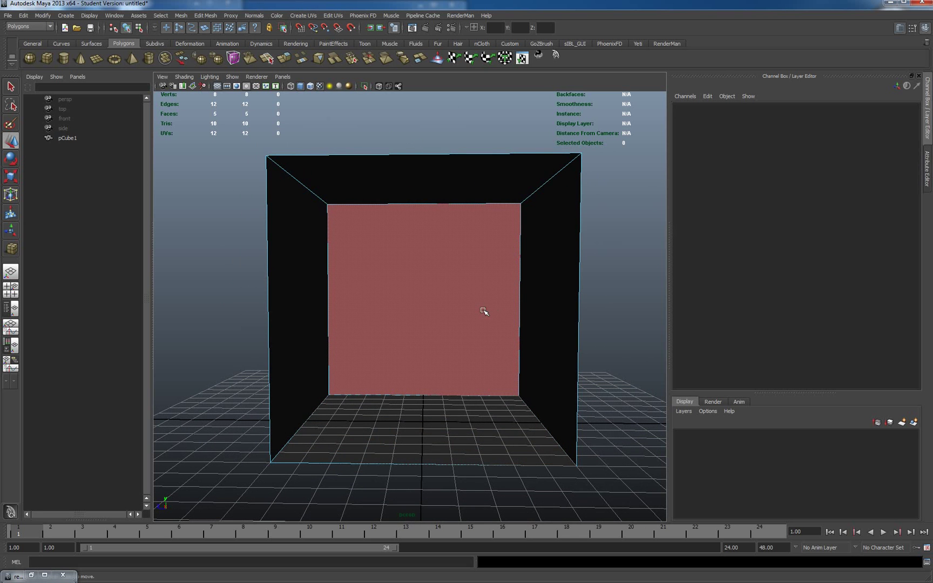
alt+right_drag(484, 311, 502, 331)
alt+drag(387, 296, 385, 291)
right_drag(410, 277, 427, 415)
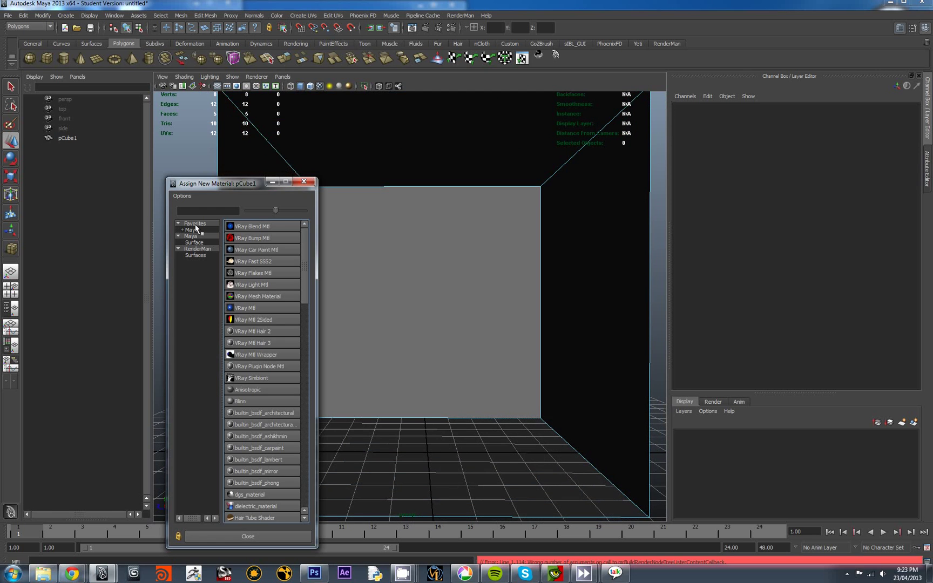
Step: Assign a RenderMan RMSMatte material to the box
click(197, 255)
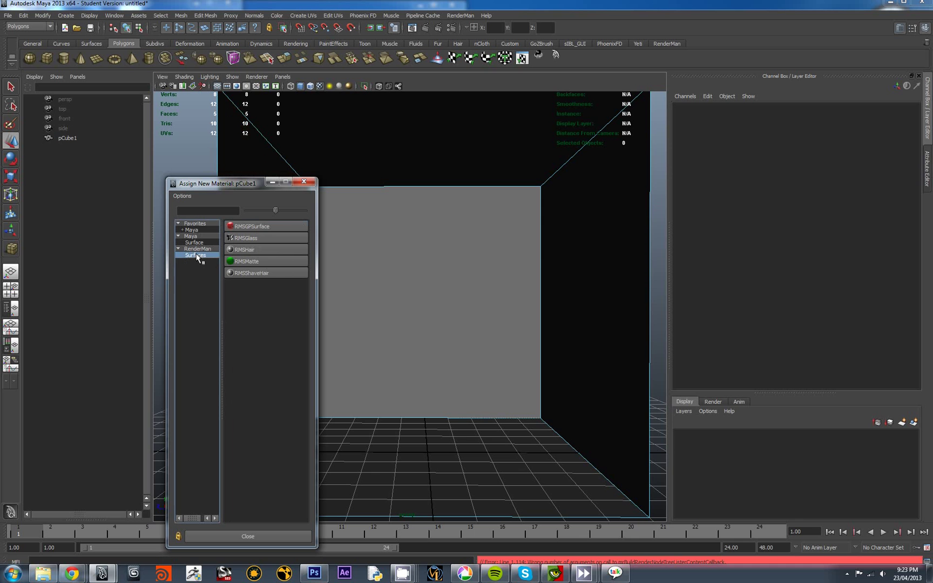
click(255, 262)
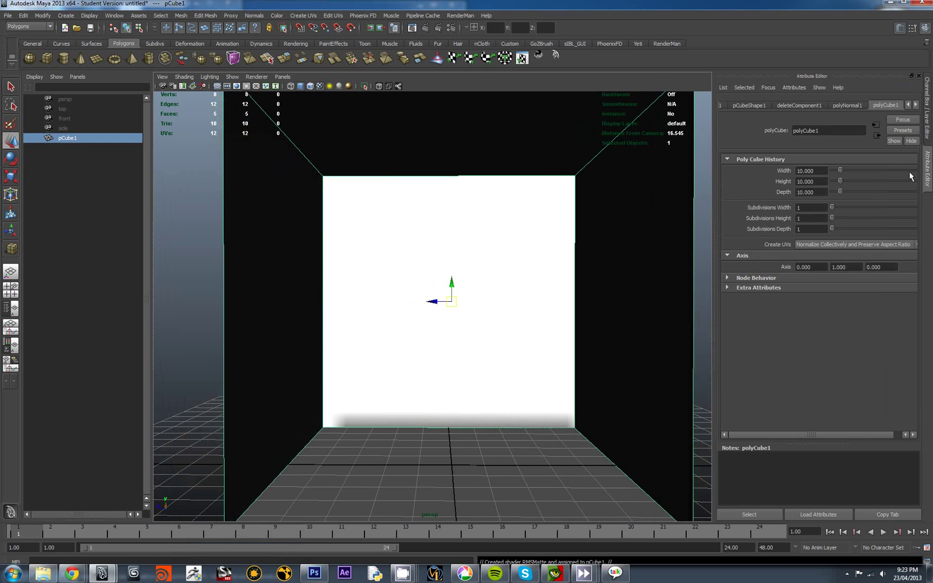
click(916, 105)
click(885, 106)
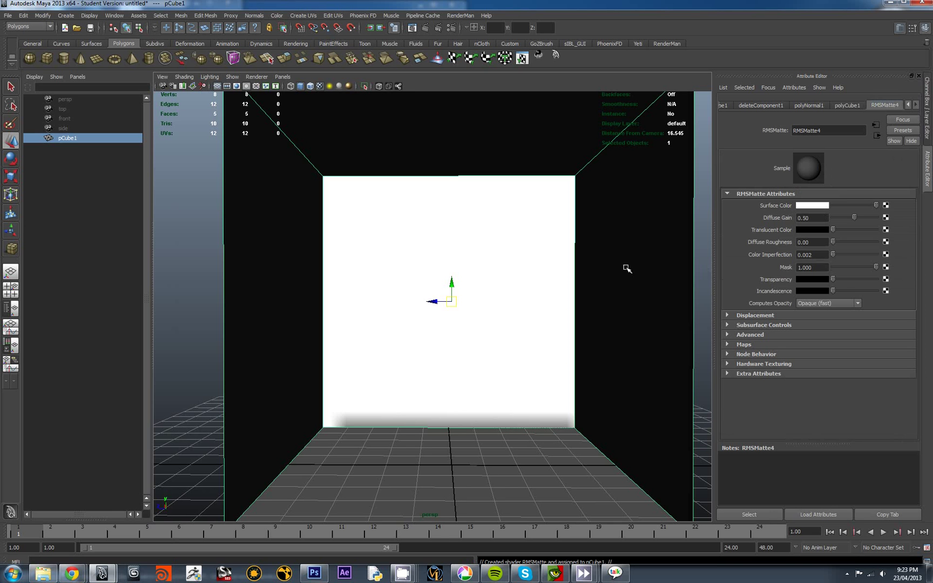
Step: Give the right wall and ceiling faces a new matte material coloured pure blue
right_click(645, 269)
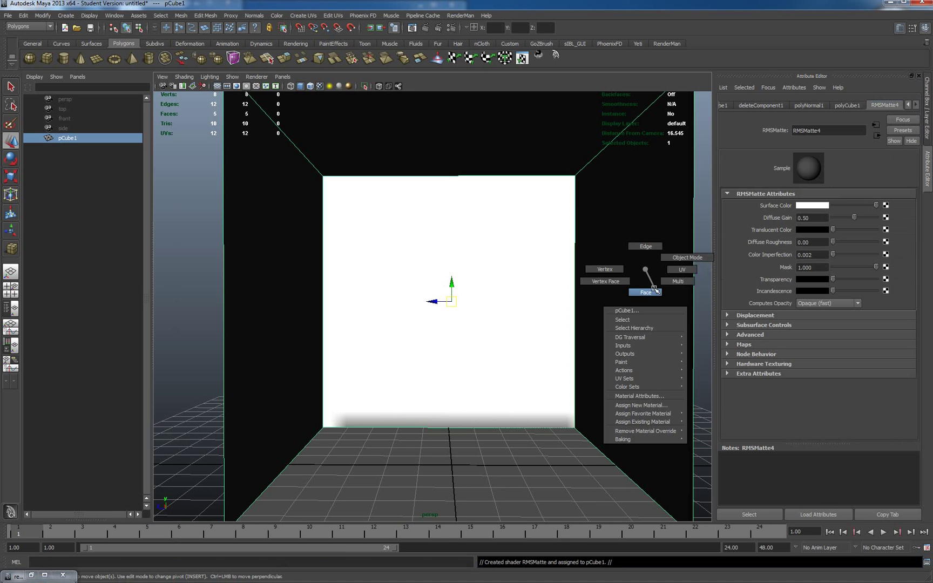
click(646, 292)
click(650, 287)
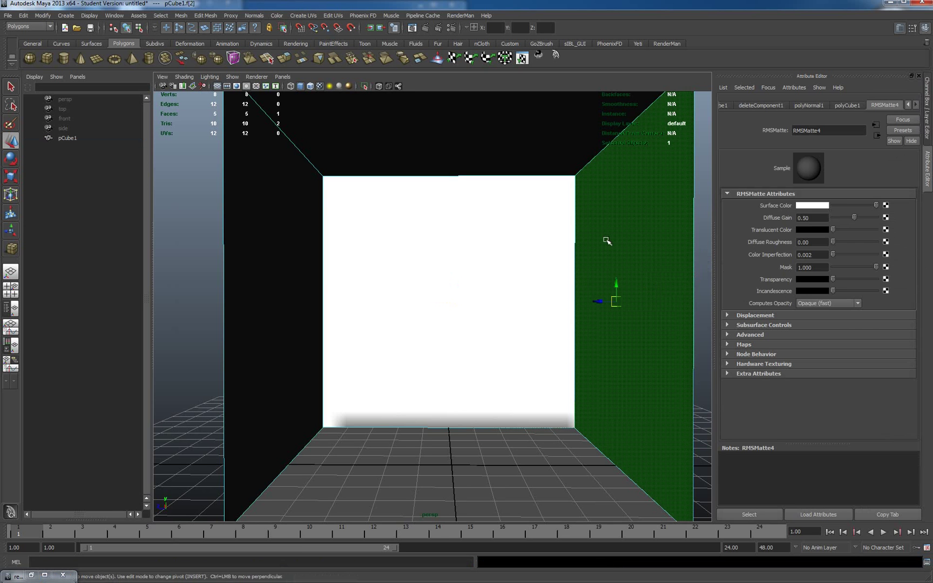
shift+click(441, 95)
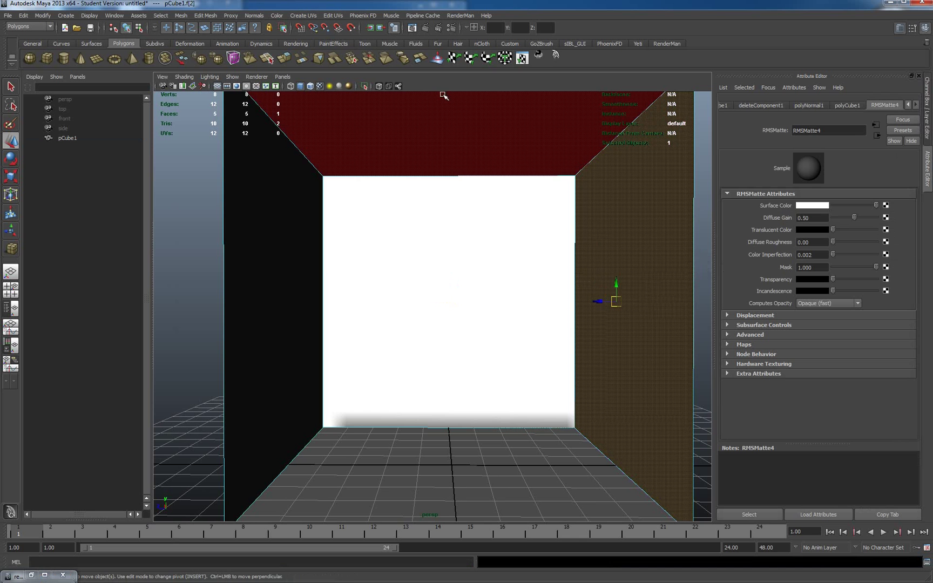
click(665, 44)
click(216, 58)
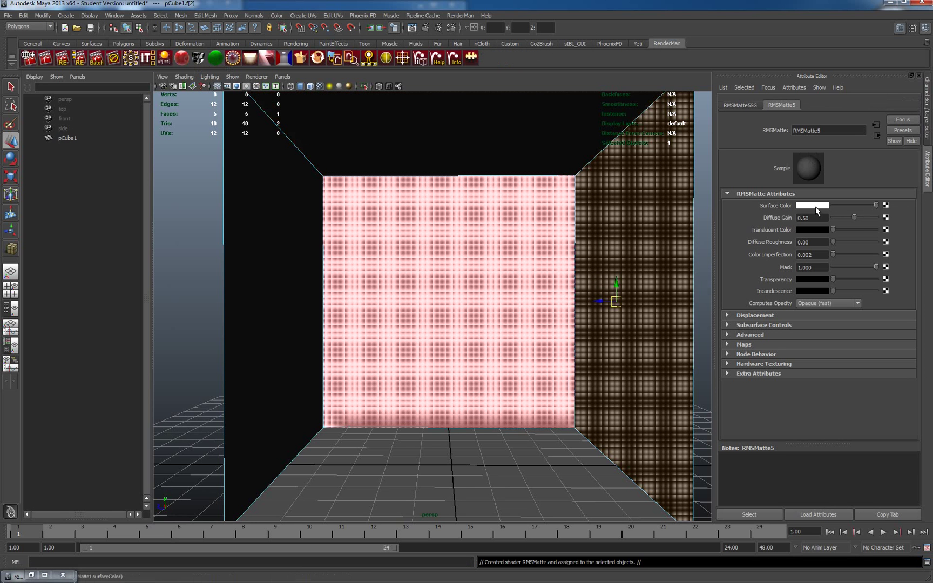
click(813, 206)
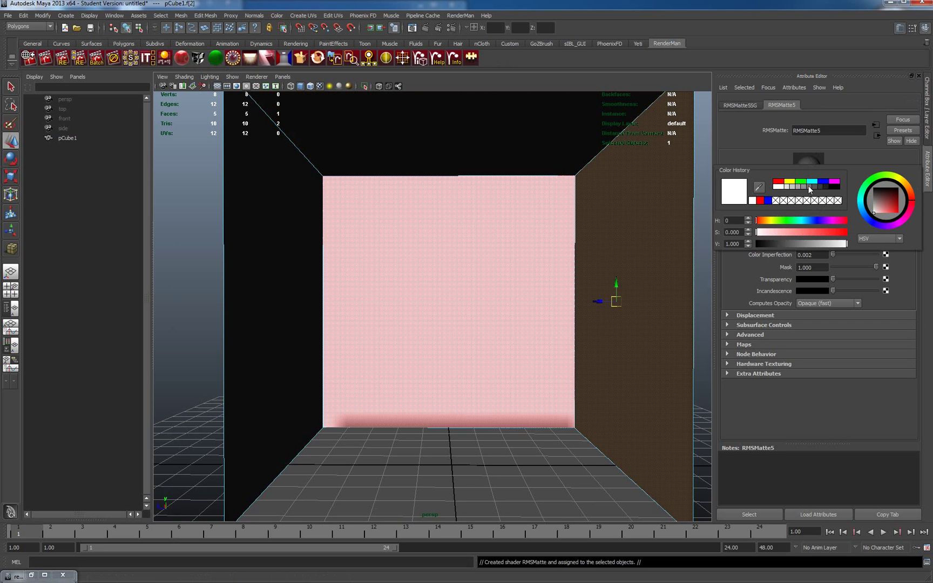
click(824, 182)
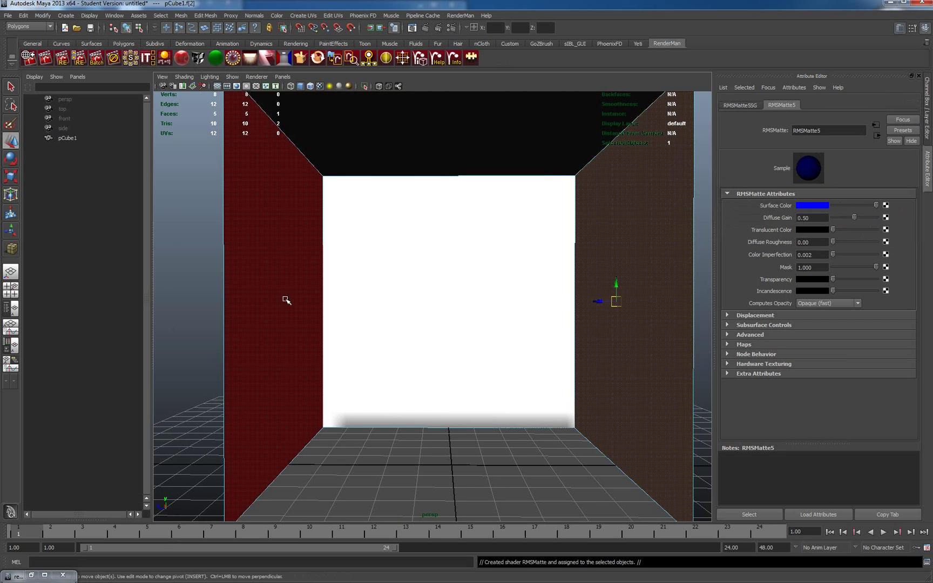
Step: Make the left wall's matte surface colour red and select the floor face
click(283, 301)
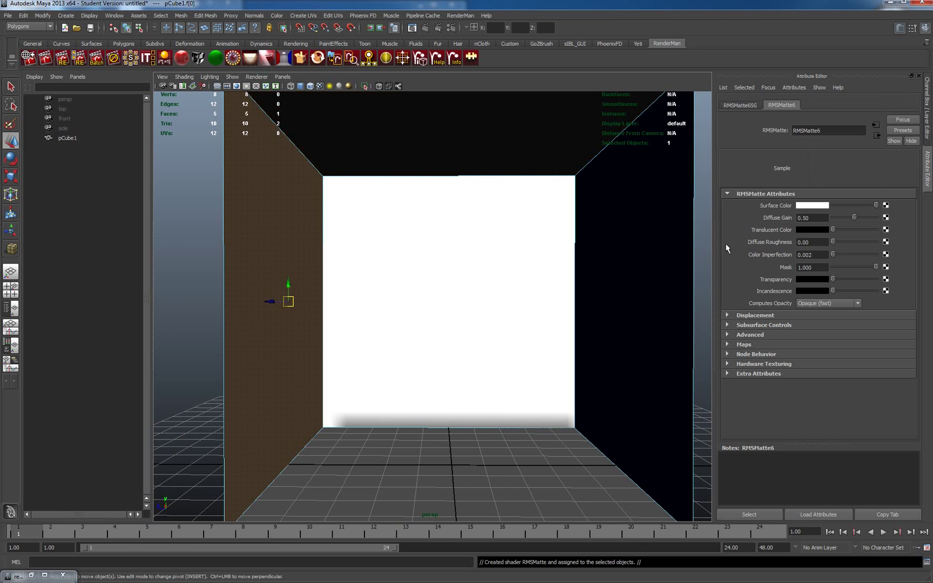
click(815, 205)
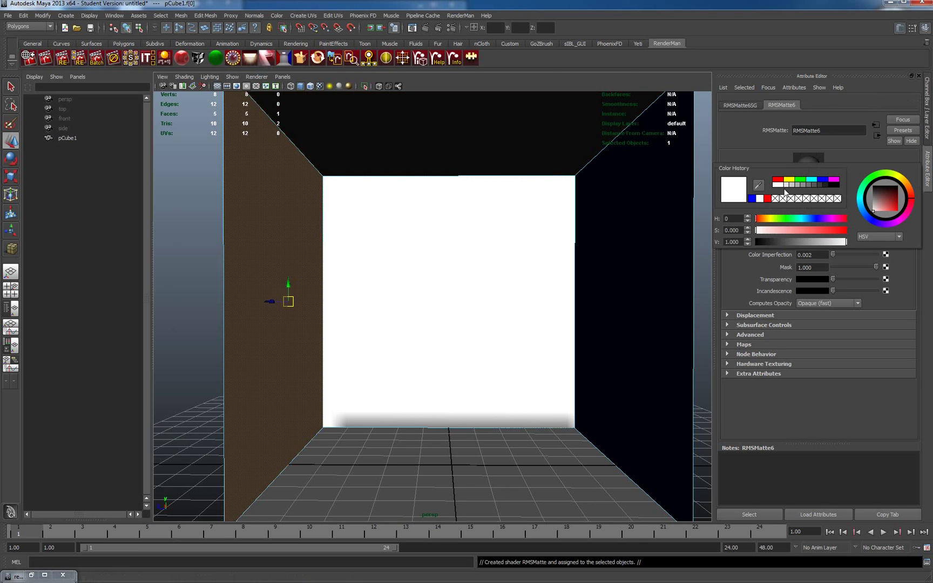
click(776, 180)
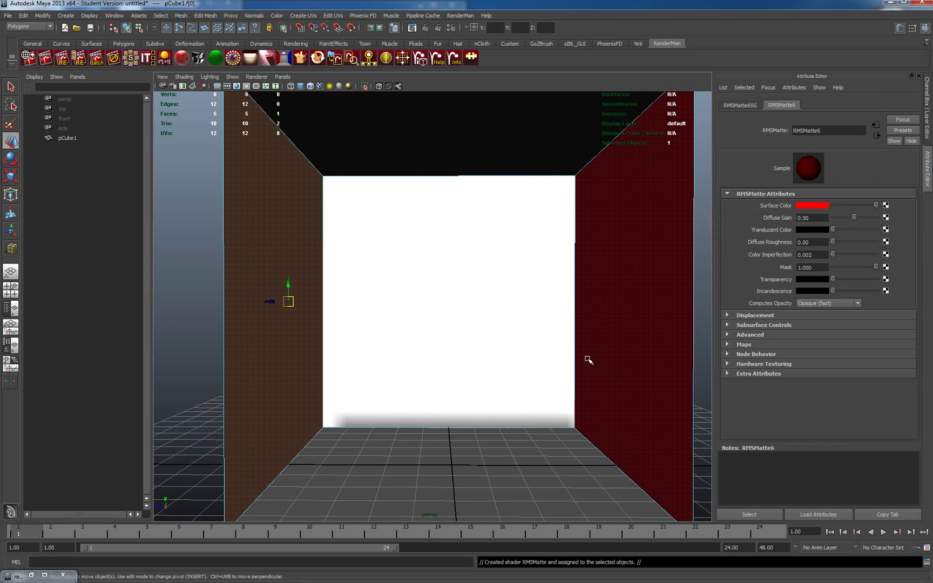
alt+drag(518, 410, 491, 409)
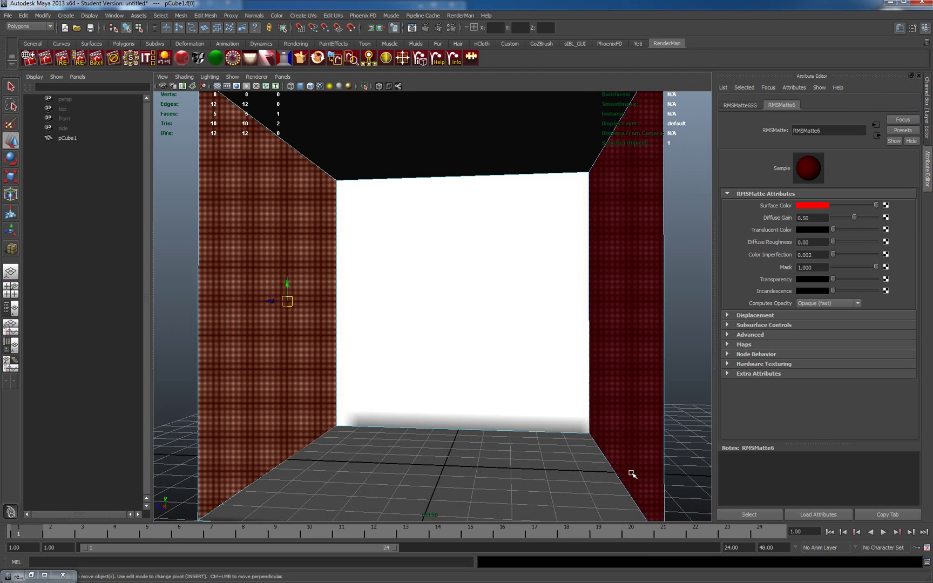
click(578, 485)
mouse_move(538, 458)
alt+mouse_down()
mouse_move(558, 460)
mouse_move(546, 450)
alt+mouse_up()
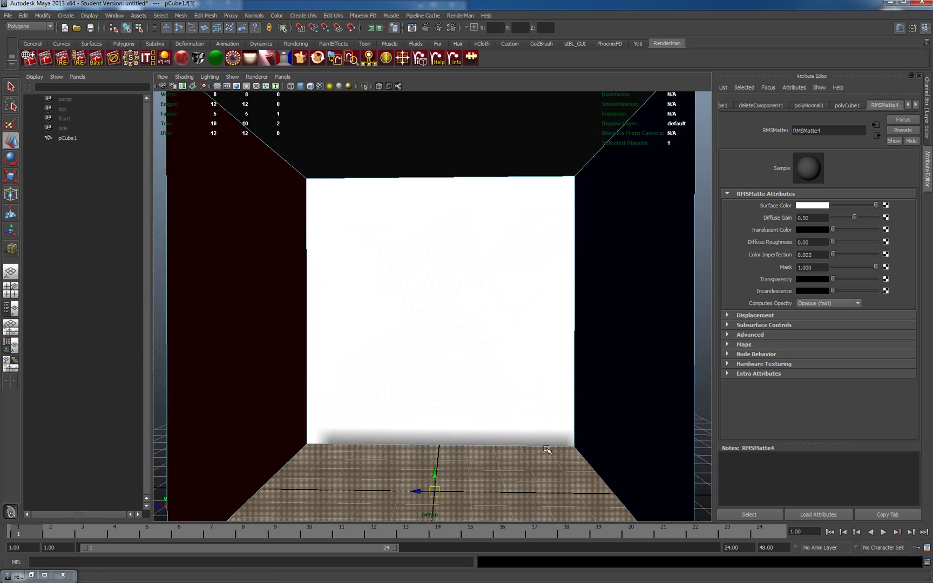
Step: Add a RenderMan area light and roughly move and rotate it inside the box
shift+click(329, 162)
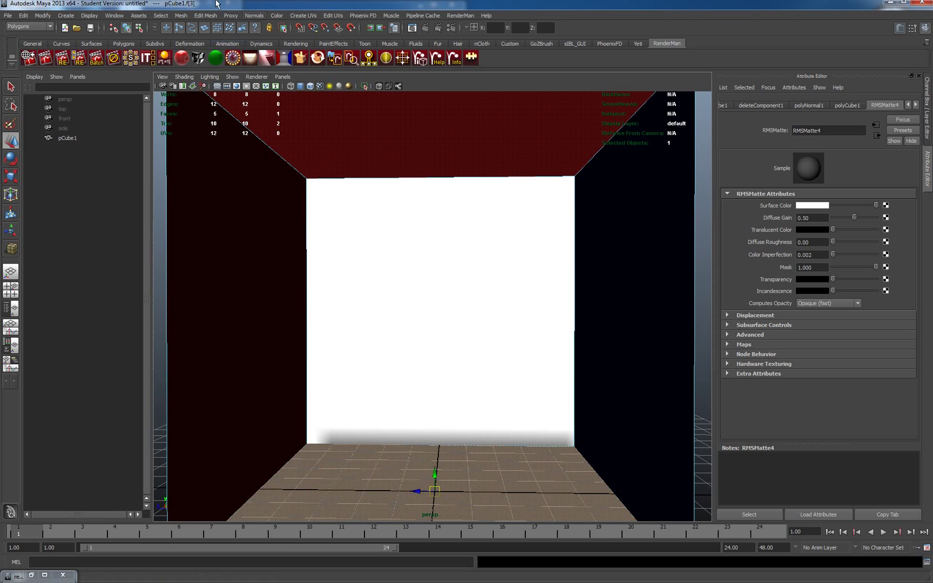
click(248, 59)
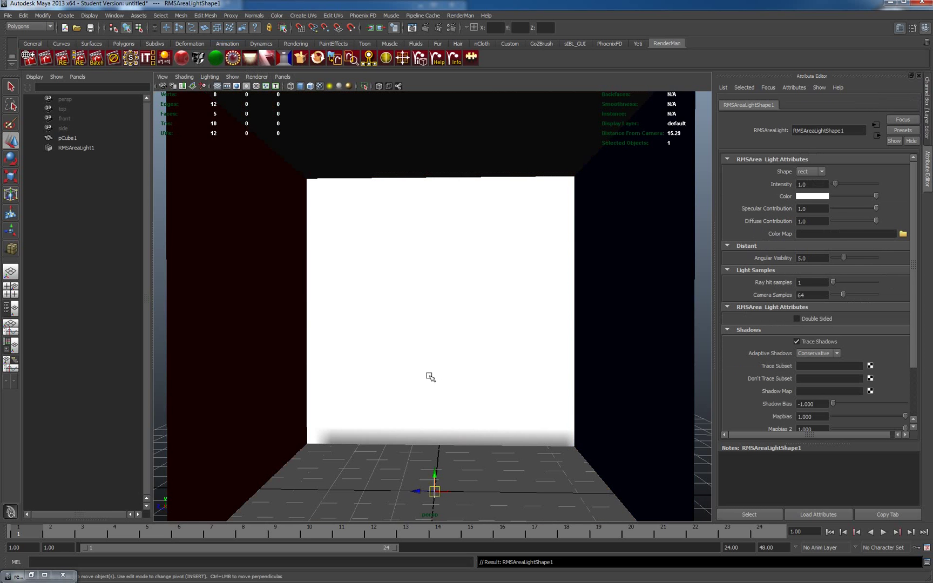
mouse_move(433, 377)
alt+mouse_down()
mouse_move(416, 385)
mouse_move(443, 387)
alt+mouse_up()
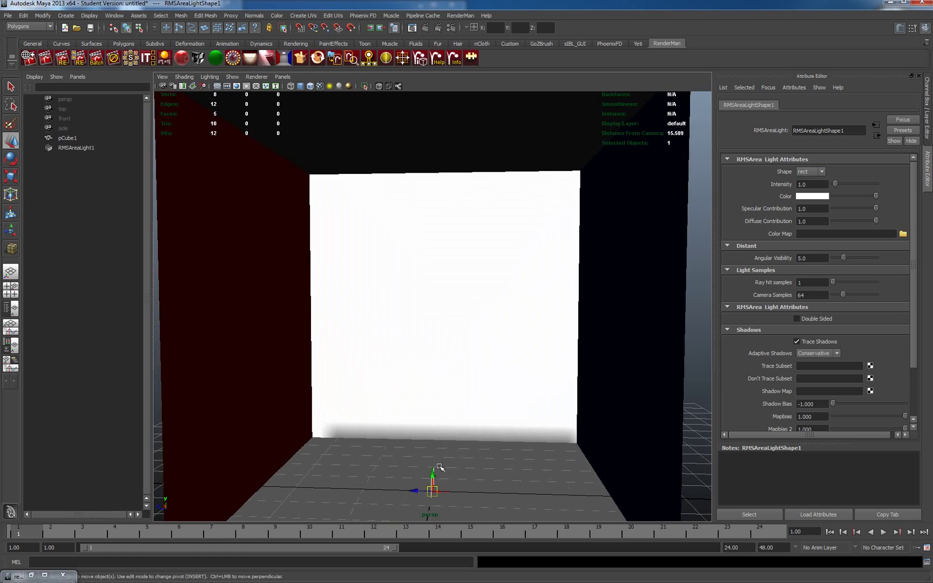
drag(435, 480, 466, 229)
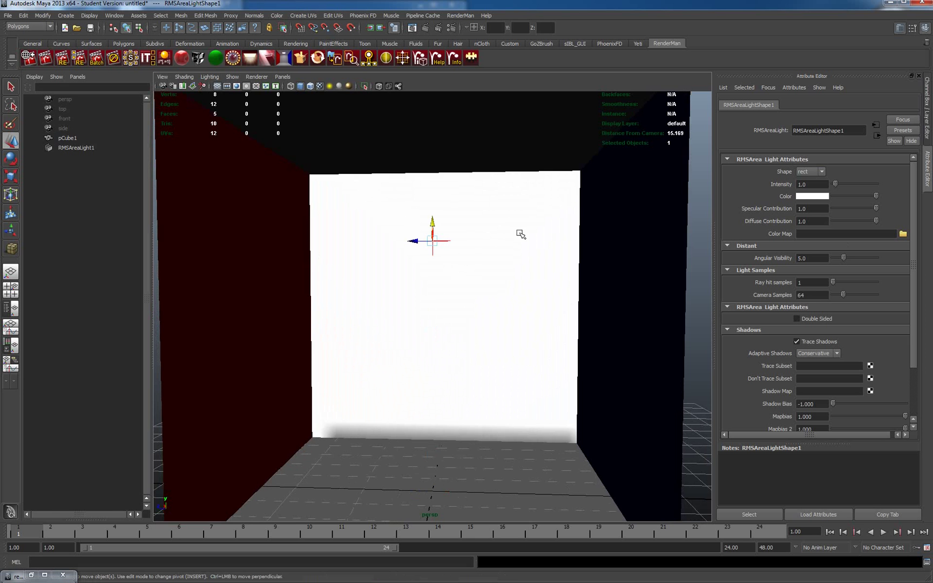
key(e)
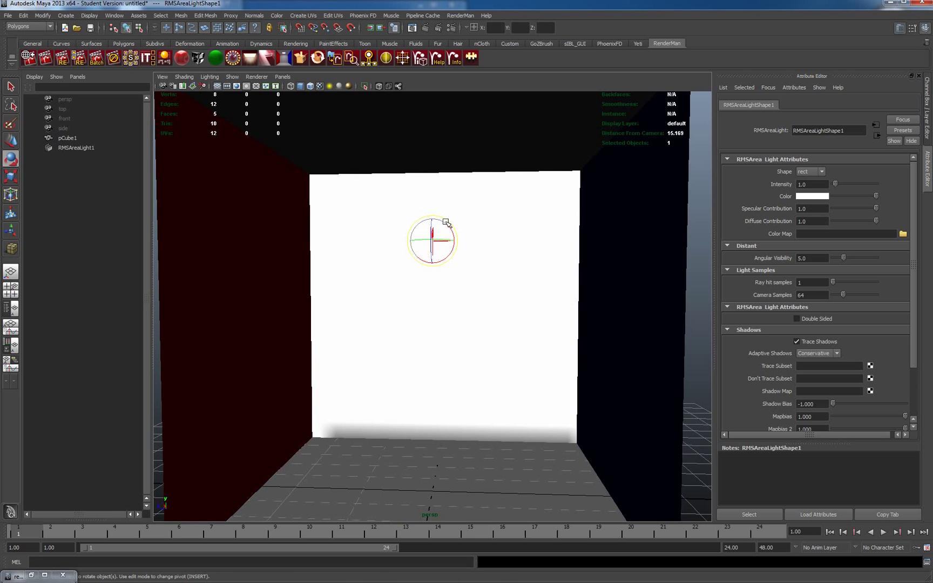
alt+drag(460, 335, 435, 343)
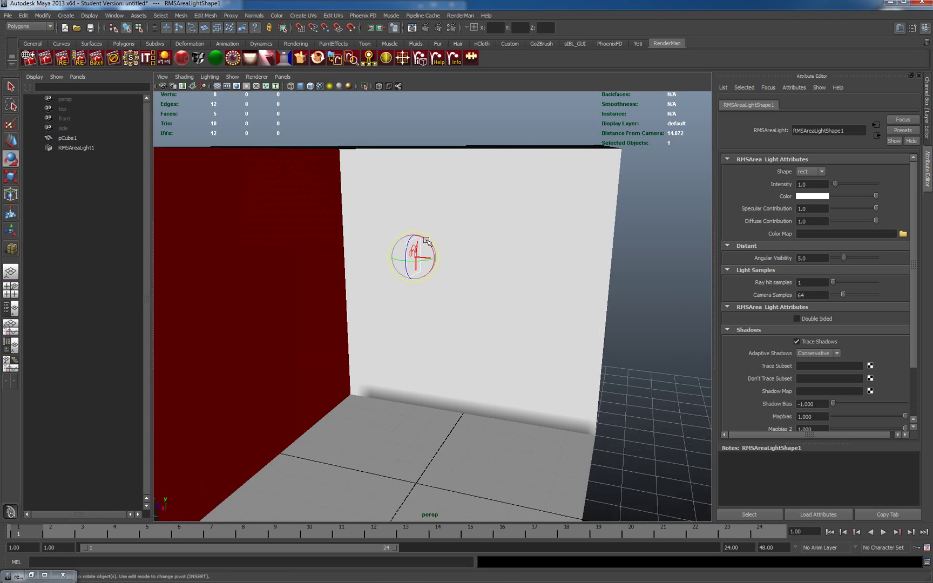
drag(427, 241, 438, 260)
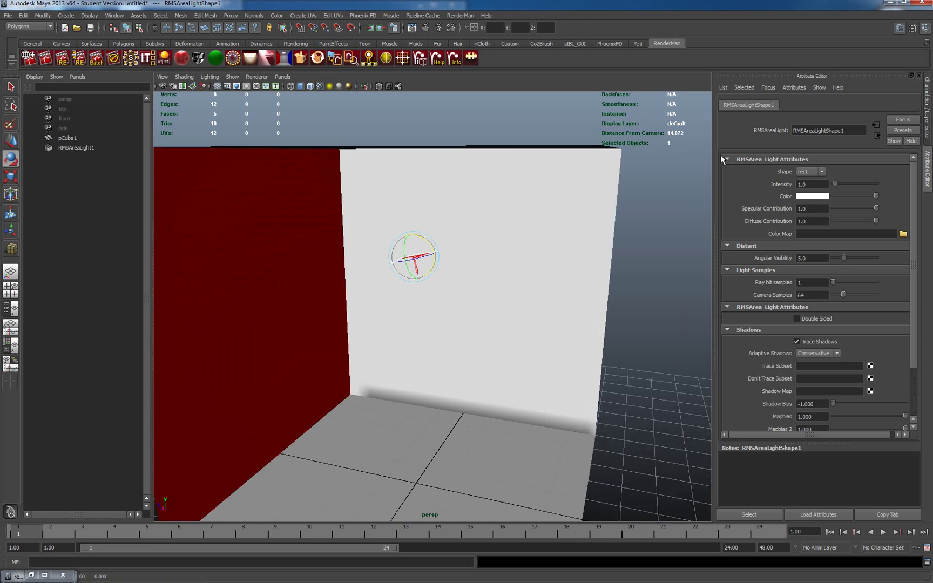
Step: Set the area light's Rotate X to -90 in the Channel Box
click(927, 125)
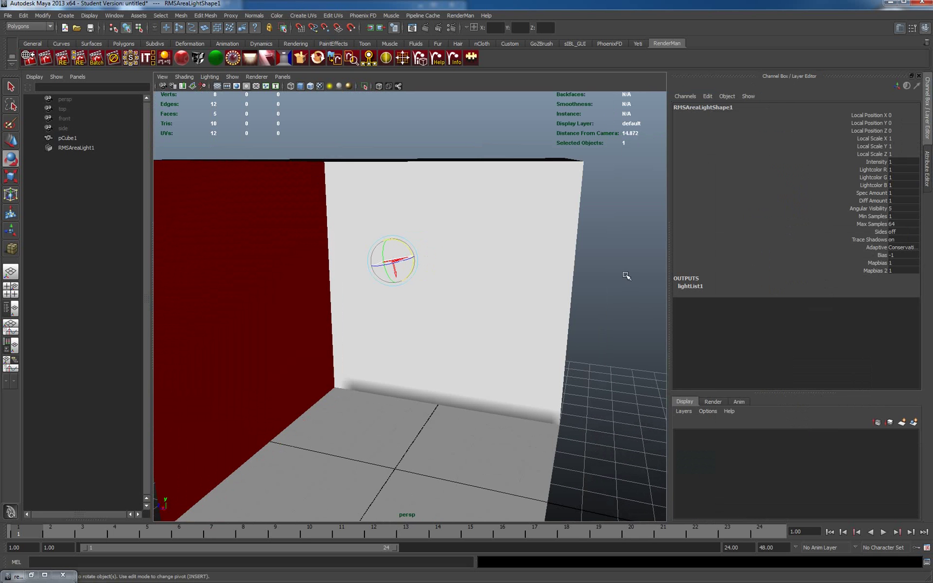
key(ctrl+a)
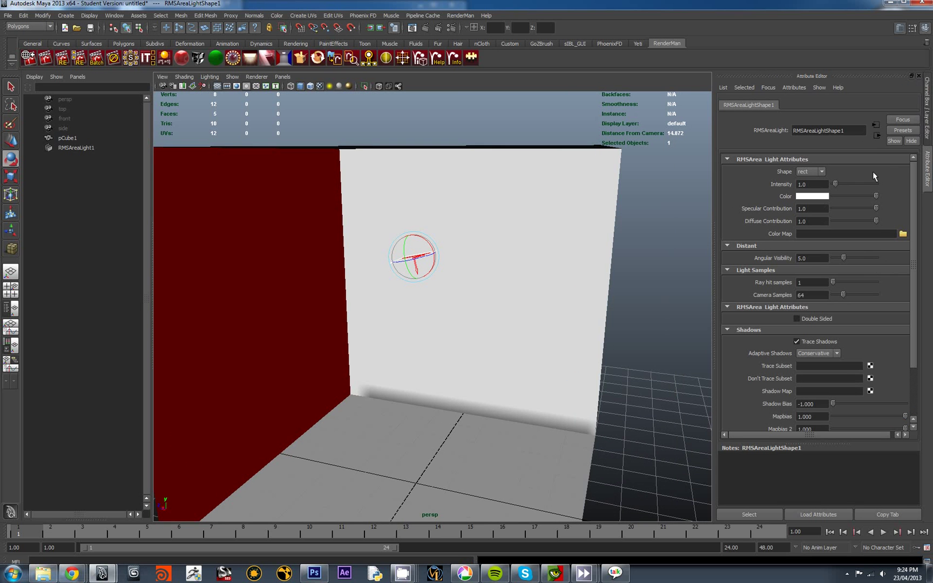
click(928, 119)
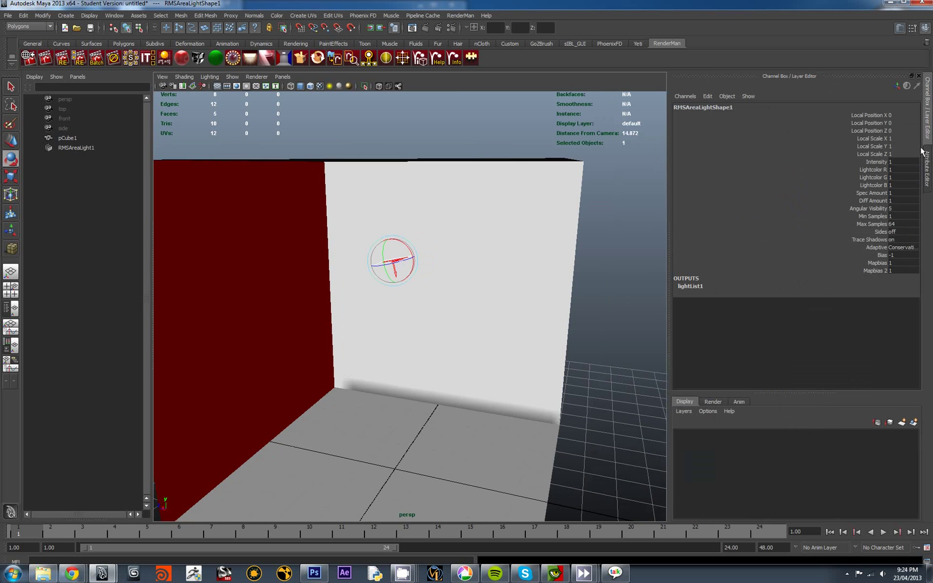
click(591, 238)
click(385, 261)
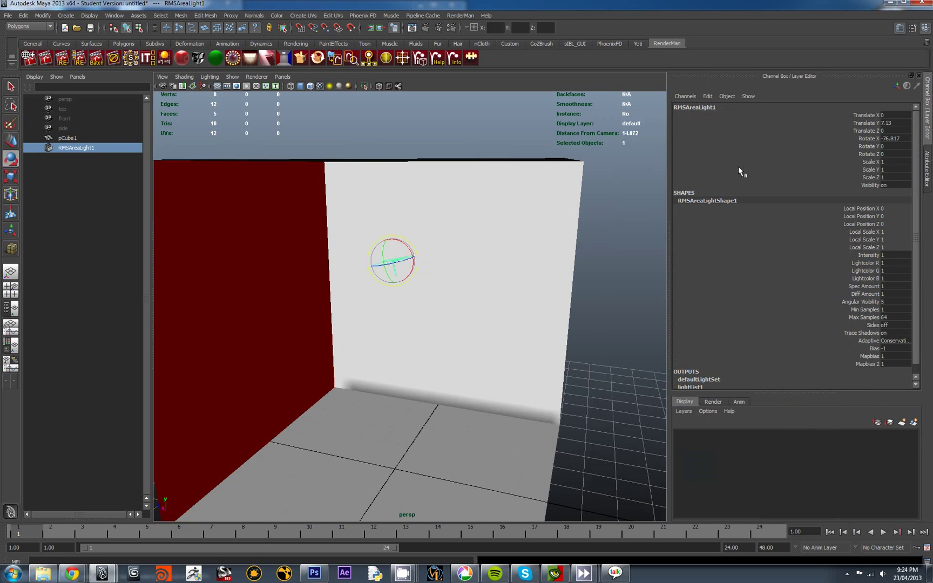
double_click(896, 138)
text(90)
key(Return)
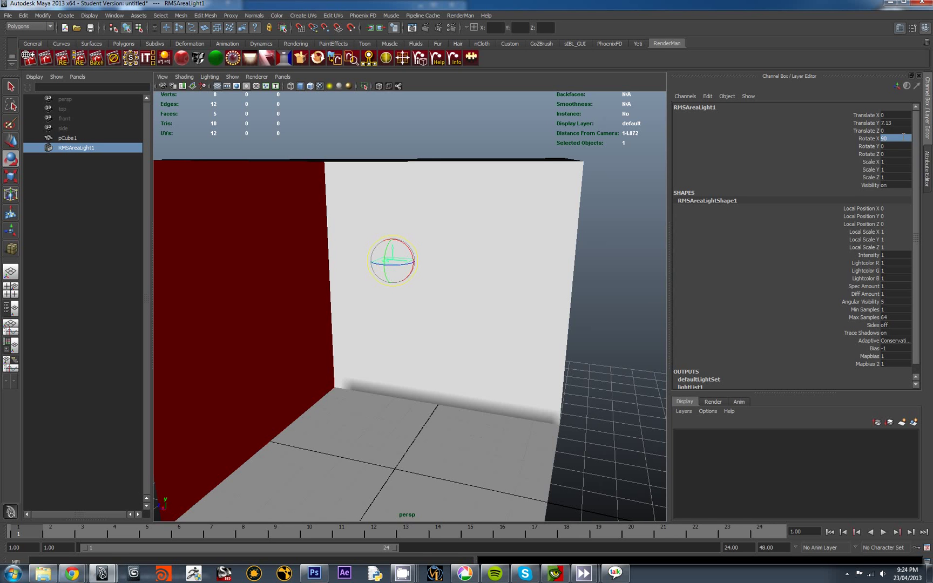
text(-90)
key(Return)
Step: Raise the area light to Translate Y 9.9
click(893, 123)
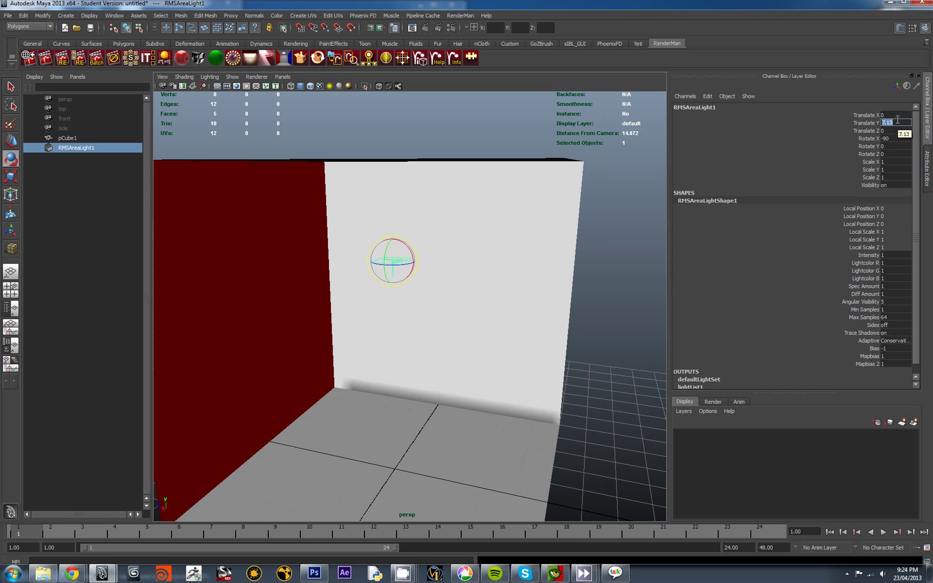
text(9.9)
key(Return)
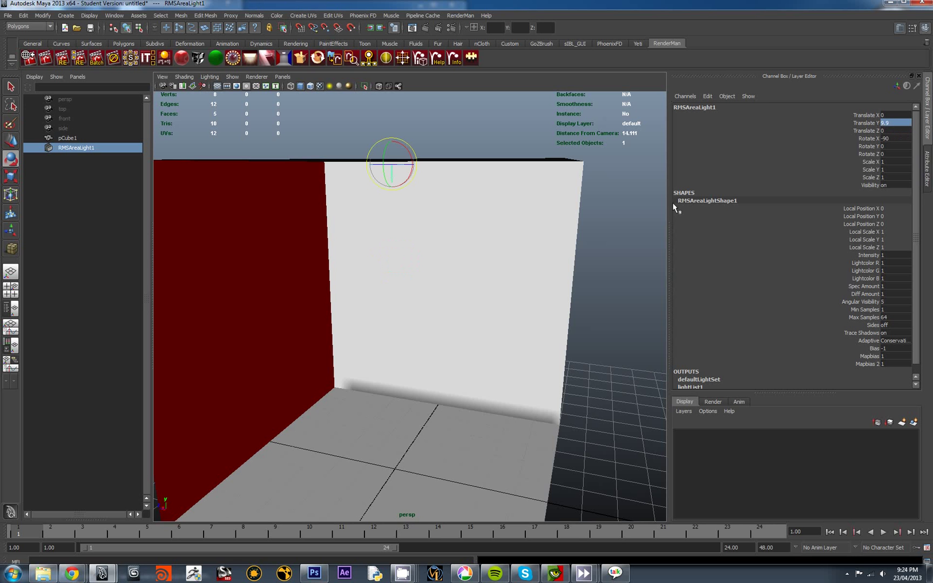
mouse_move(522, 238)
alt+mouse_down()
mouse_move(553, 231)
mouse_move(545, 214)
mouse_move(527, 223)
alt+mouse_up()
alt+right_drag(554, 231, 553, 226)
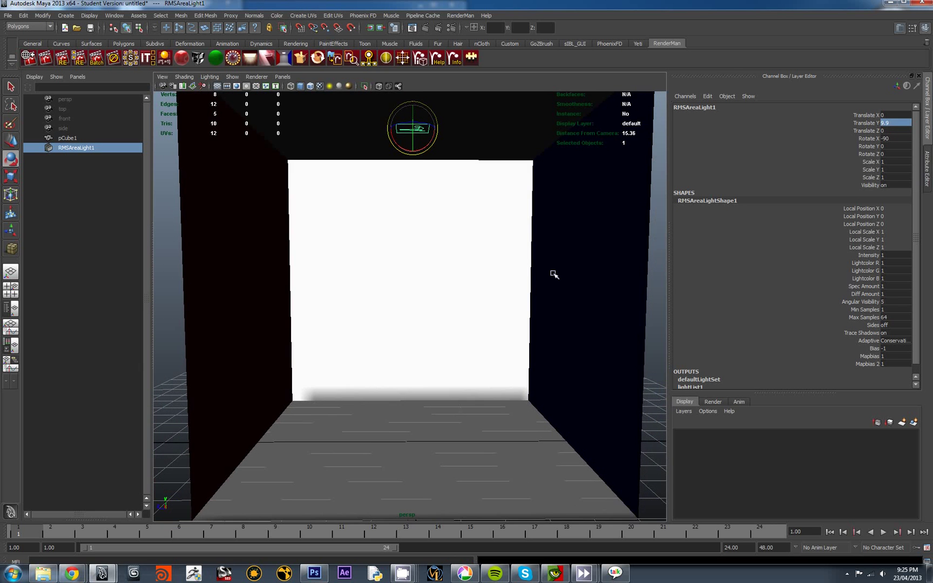
alt+drag(556, 266, 551, 265)
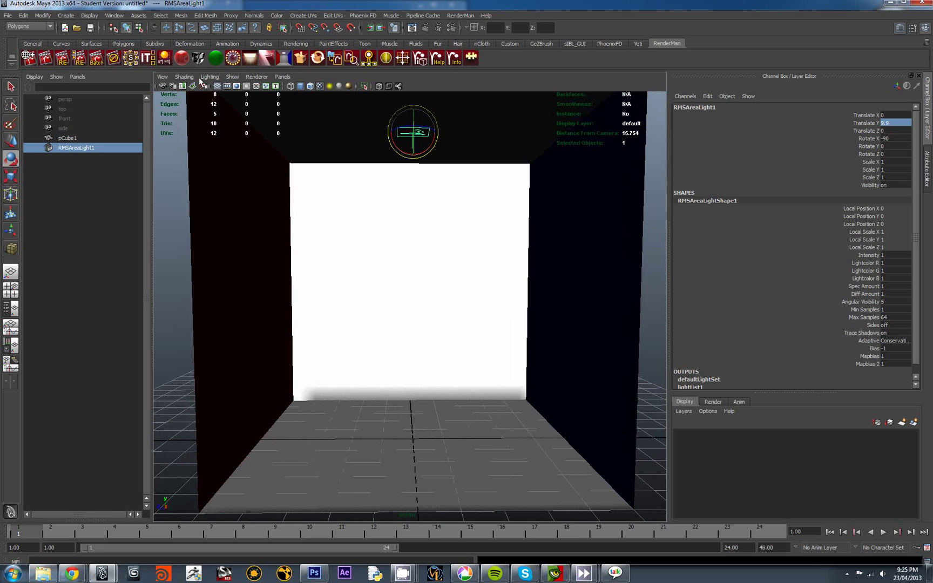
Step: Render the box with RenderMan and re-render it in the it window
click(45, 57)
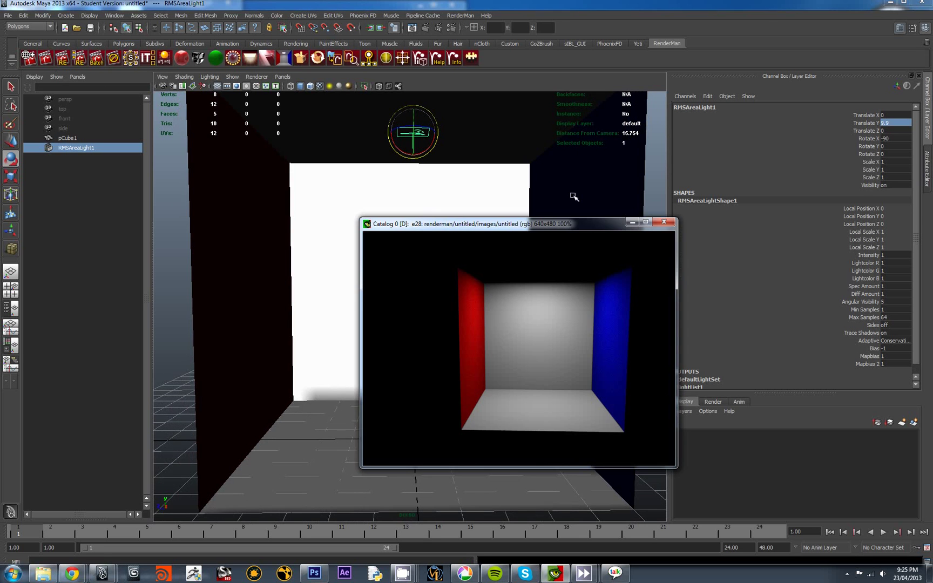
drag(551, 224, 549, 149)
right_click(463, 266)
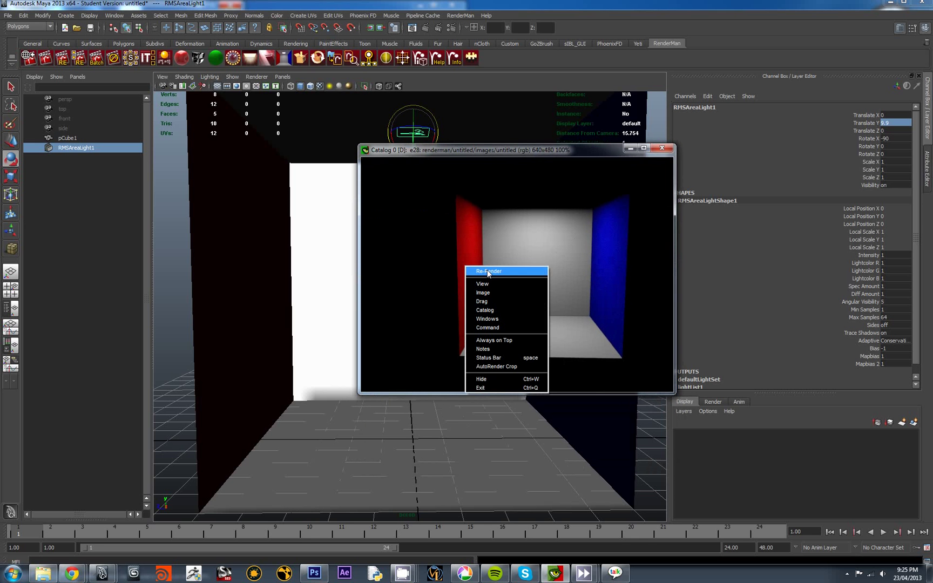
click(488, 272)
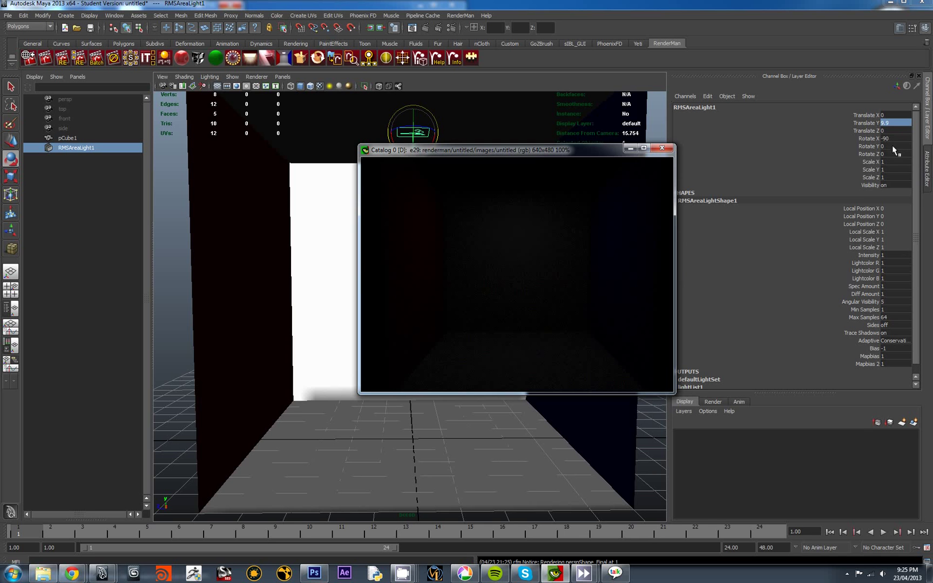
Step: Scale the area light to 4 on X, Y and Z and re-render
click(887, 161)
drag(887, 162, 887, 177)
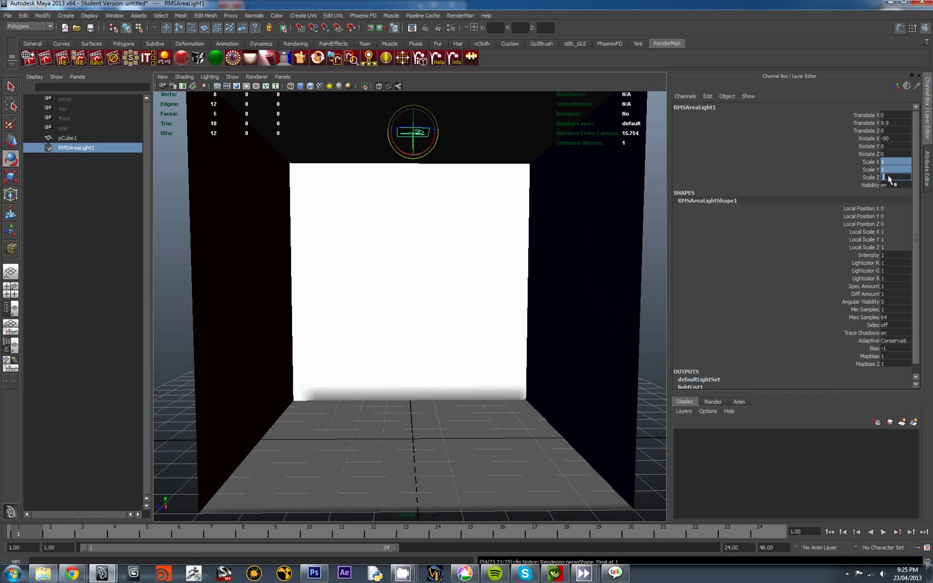
text(4)
key(Return)
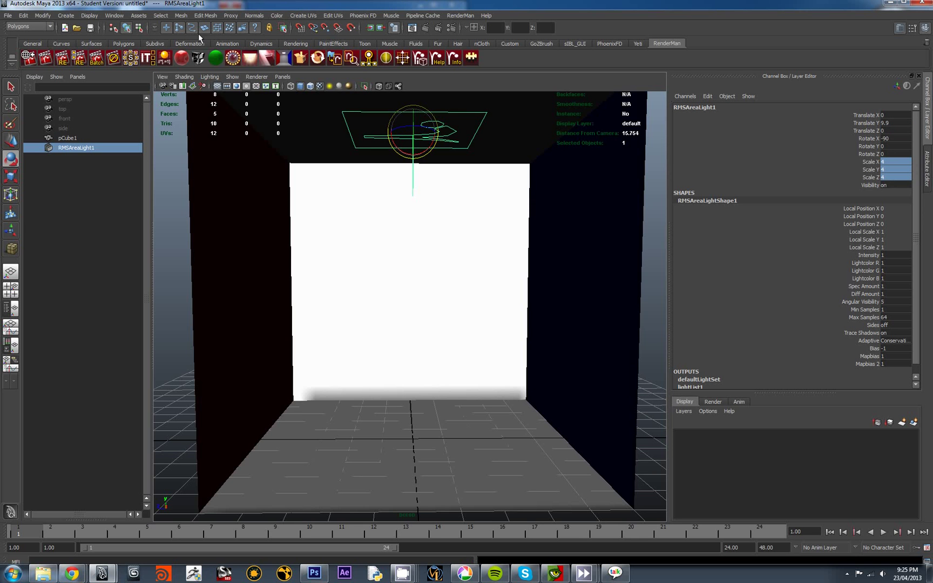
click(561, 569)
right_click(555, 275)
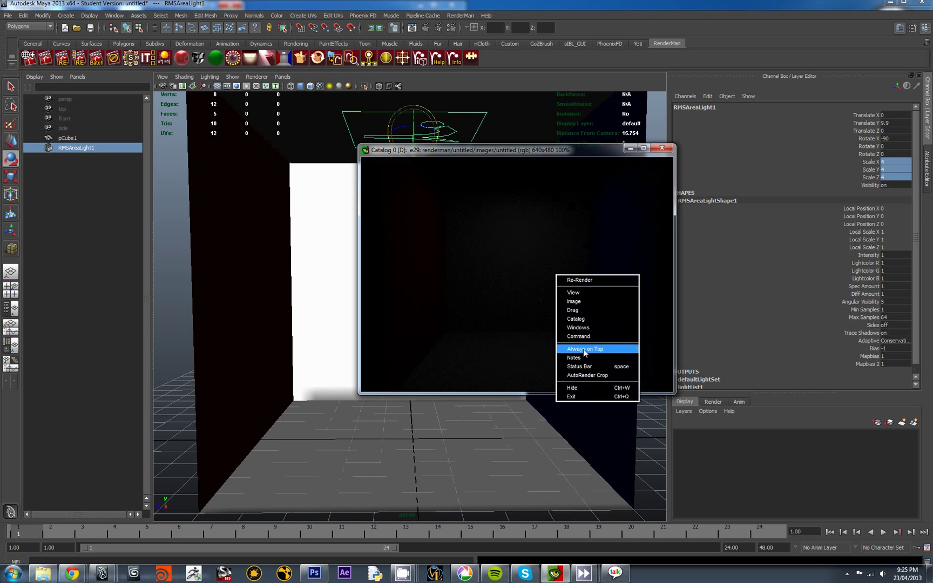
click(576, 280)
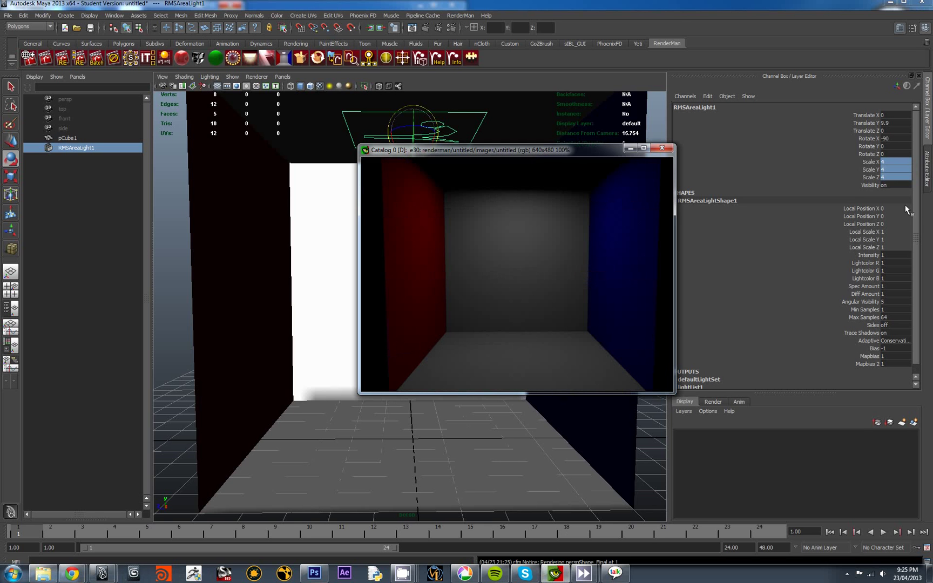
Step: Set the area light's Intensity to 3 and re-render in the it window
double_click(892, 255)
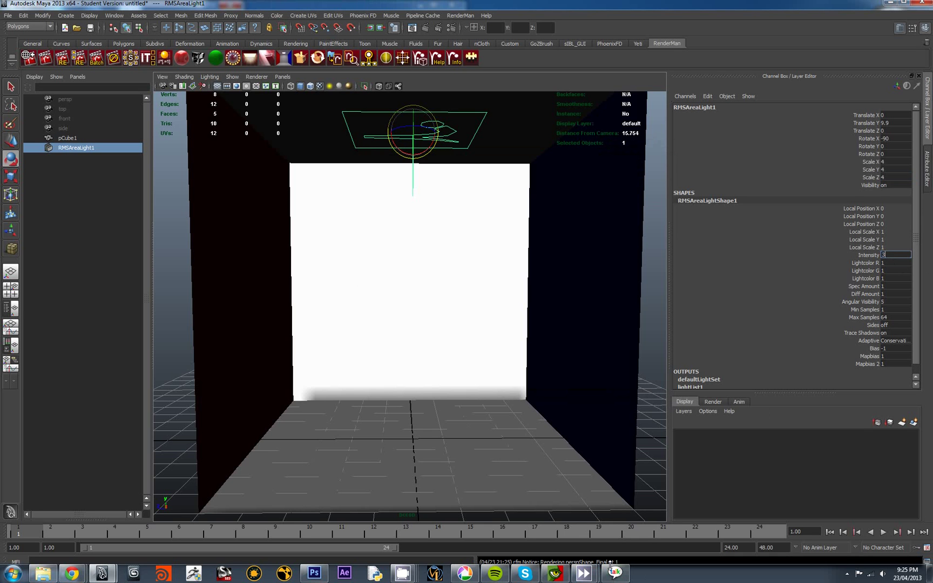
mouse_move(614, 578)
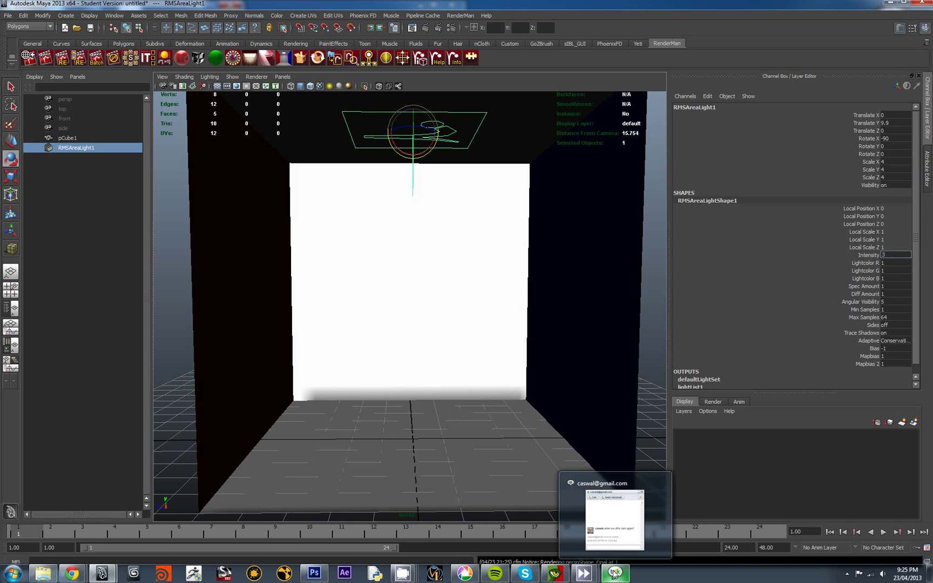
click(554, 575)
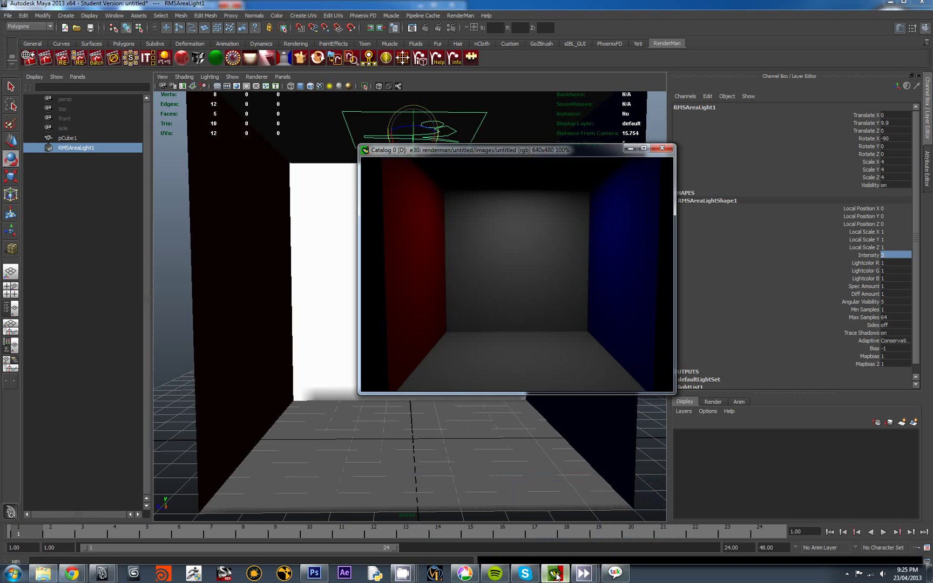
right_click(509, 230)
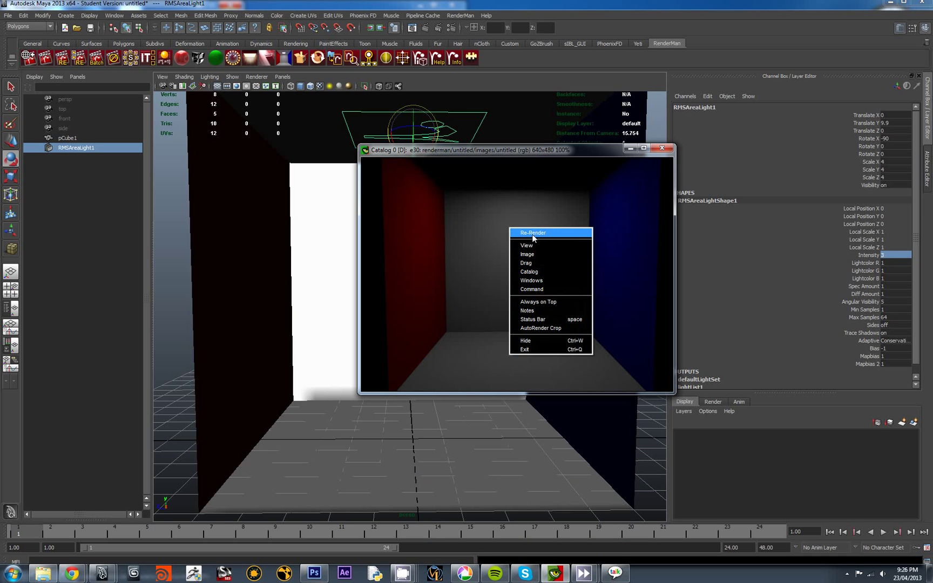
click(533, 233)
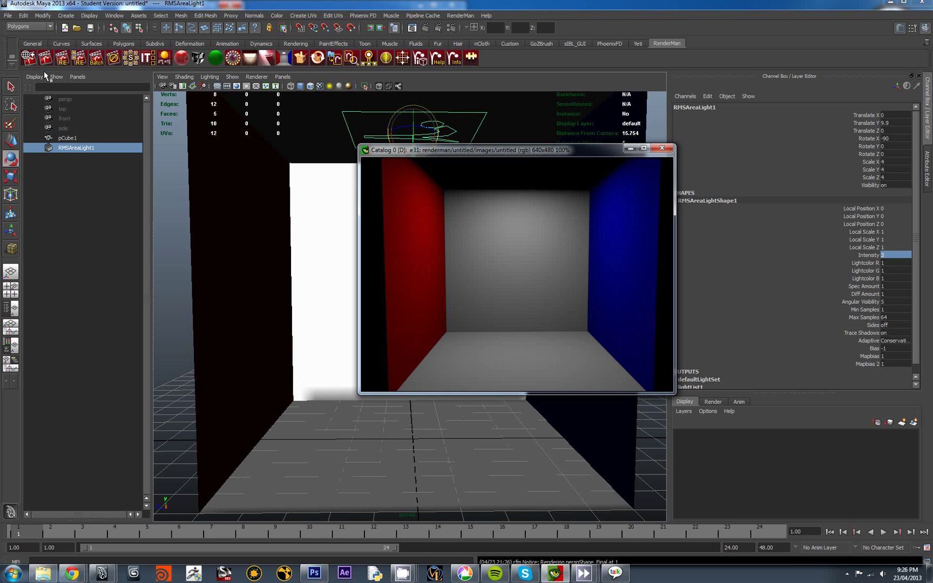
Step: Check Ray Tracing on the RenderMan Globals Features tab, then close the settings window
click(29, 60)
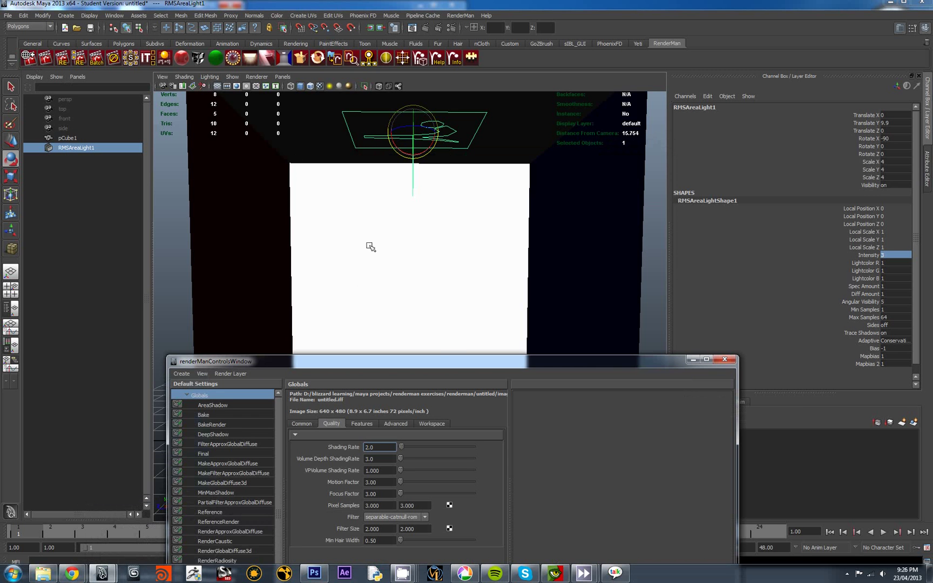
drag(442, 362, 467, 122)
click(387, 183)
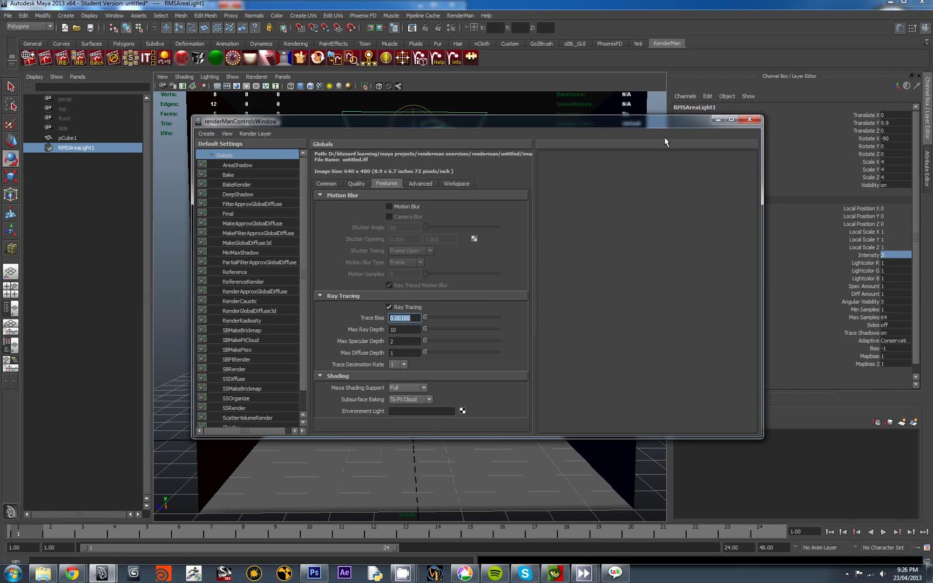
click(716, 119)
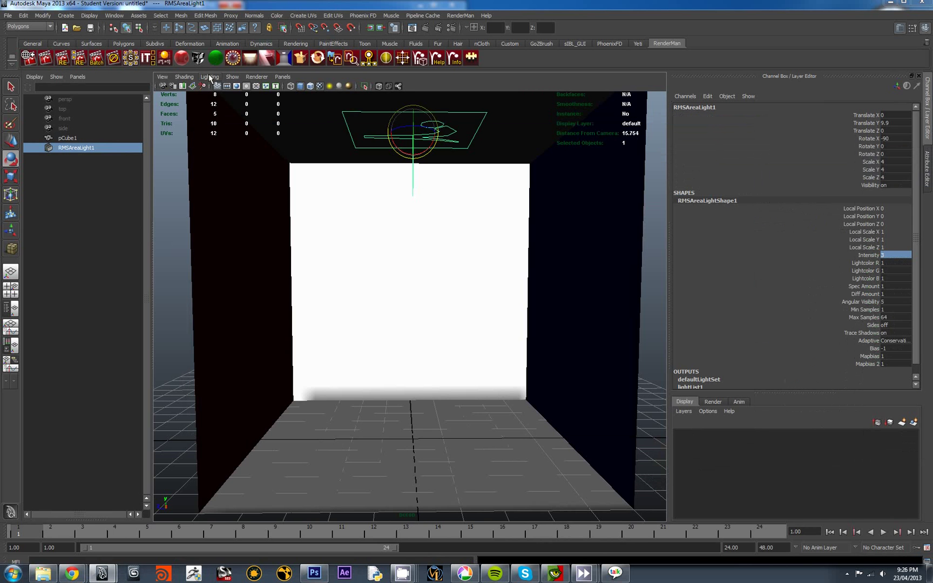
Step: Add RMSGILight1, move it to the front-left of the floor, and view its attributes
click(284, 59)
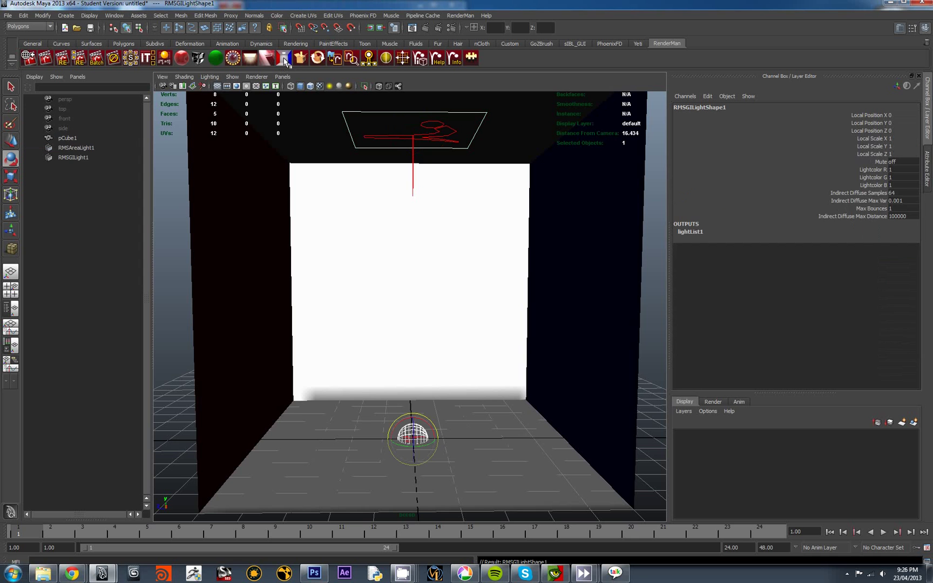
click(74, 158)
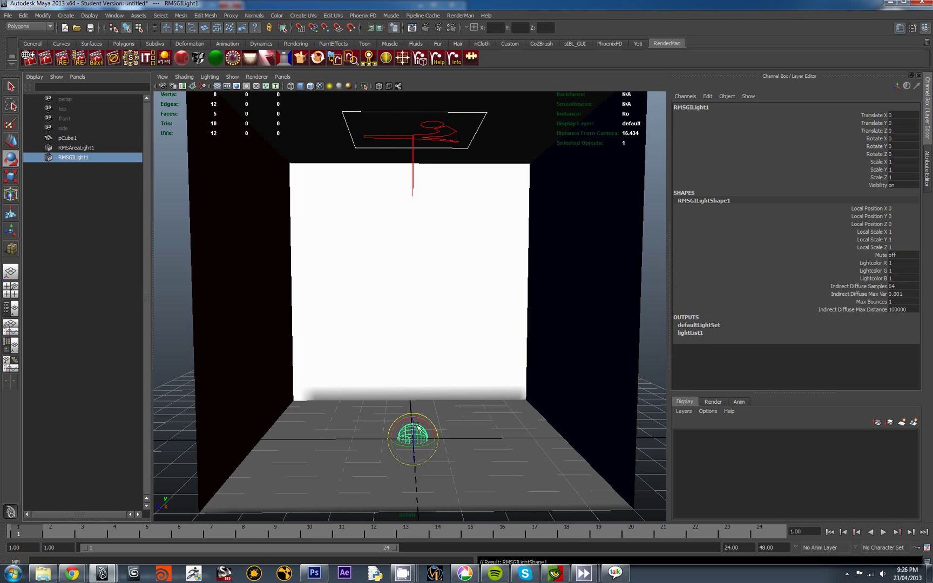
key(w)
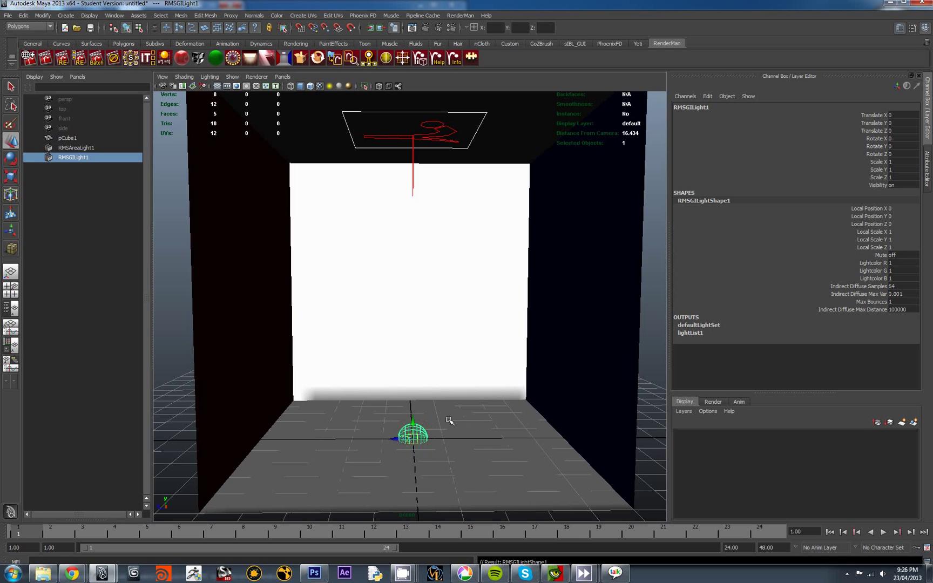
drag(412, 436, 328, 416)
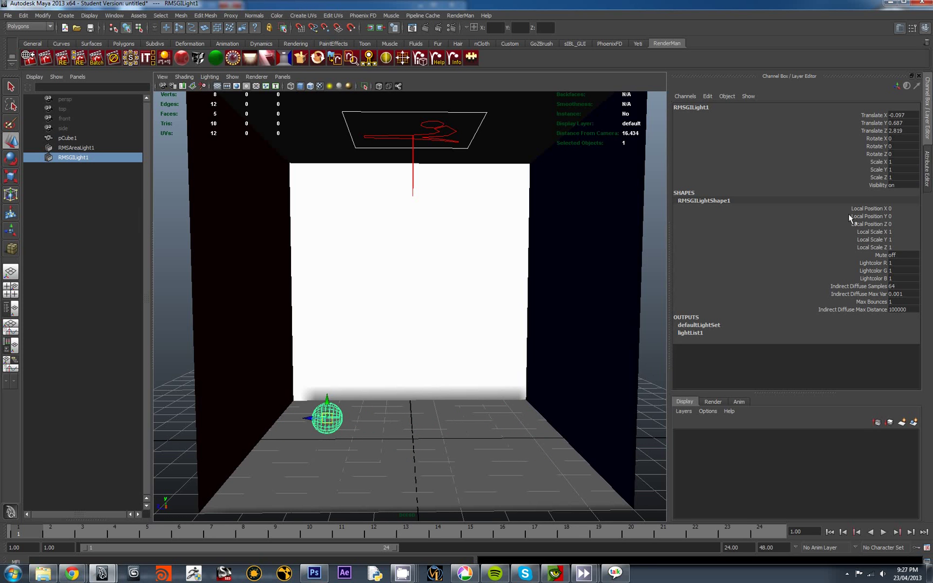
click(927, 168)
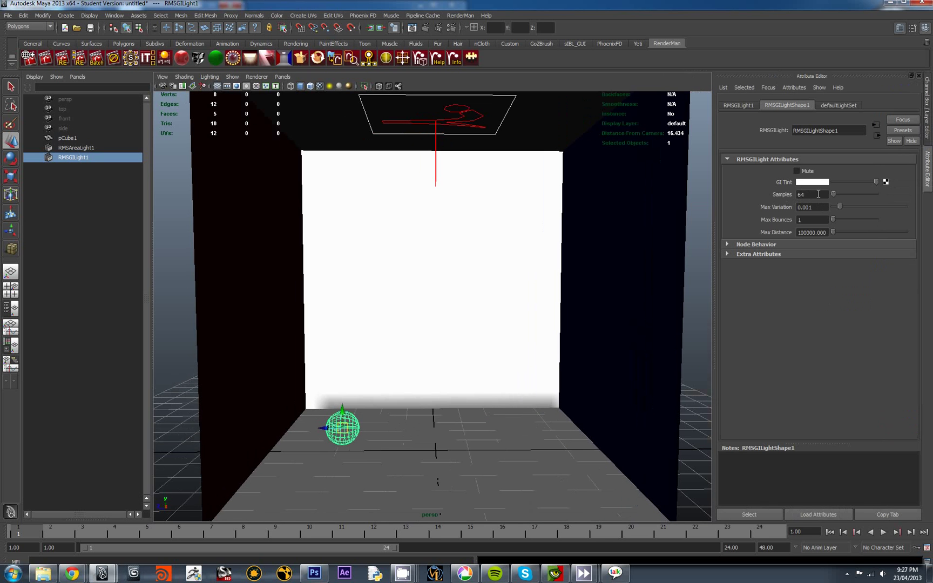
Step: Re-render the box in the it window
click(559, 578)
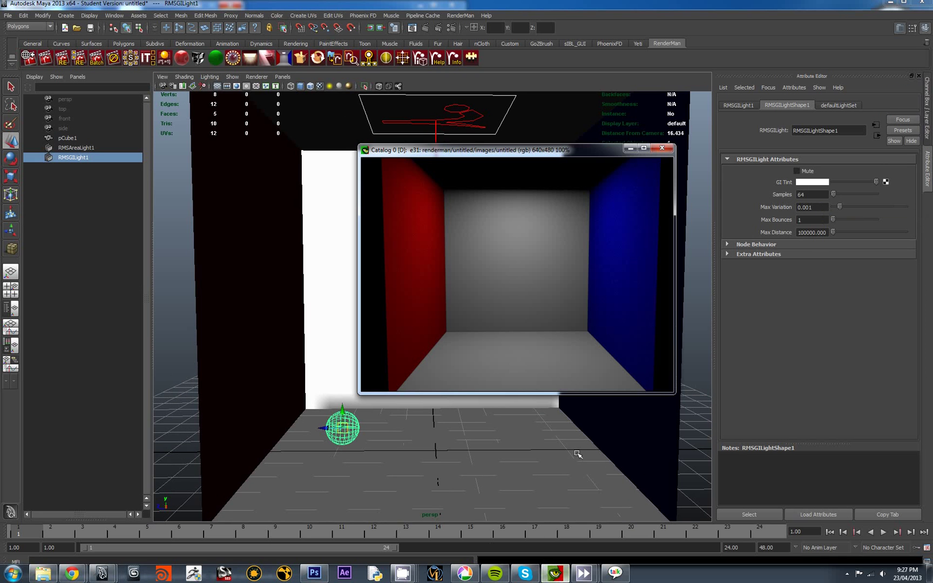
right_click(486, 253)
click(501, 260)
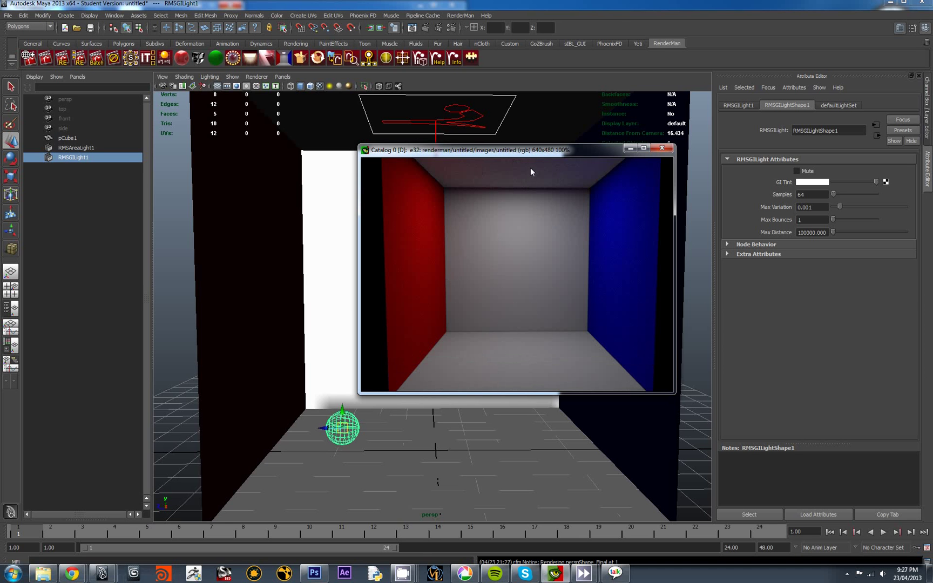
Step: Set the GI light's samples to 128 and re-render
click(810, 195)
drag(809, 194, 793, 194)
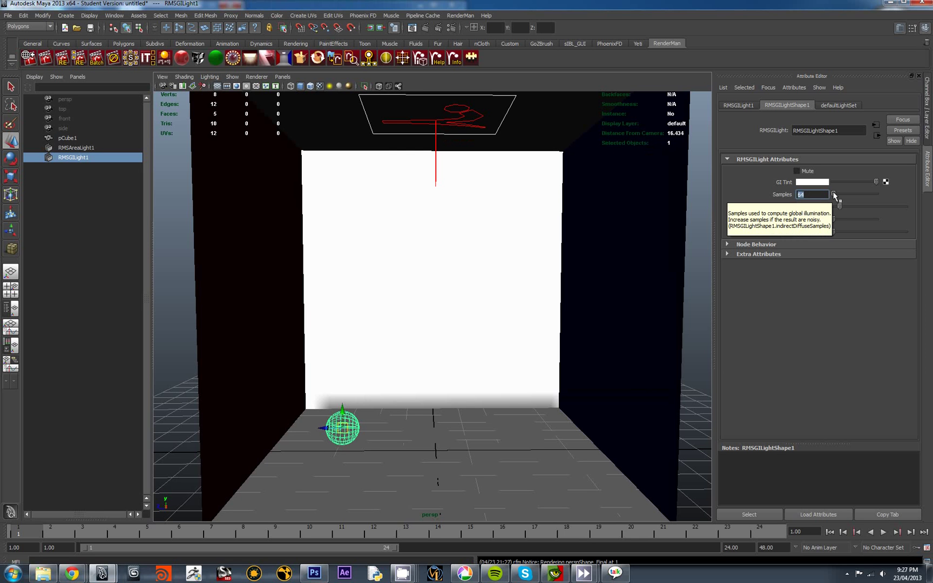
text(128)
click(558, 577)
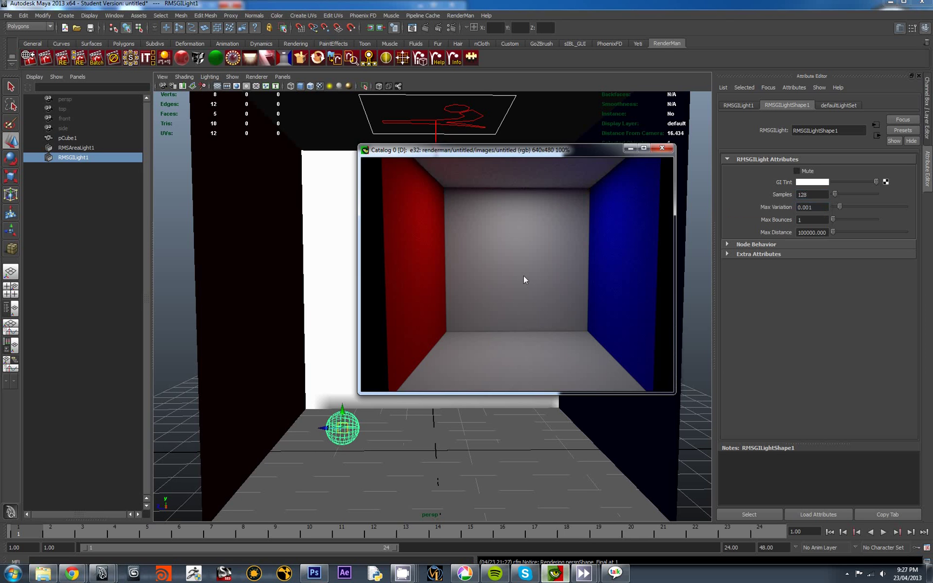
right_click(505, 217)
click(527, 223)
click(527, 222)
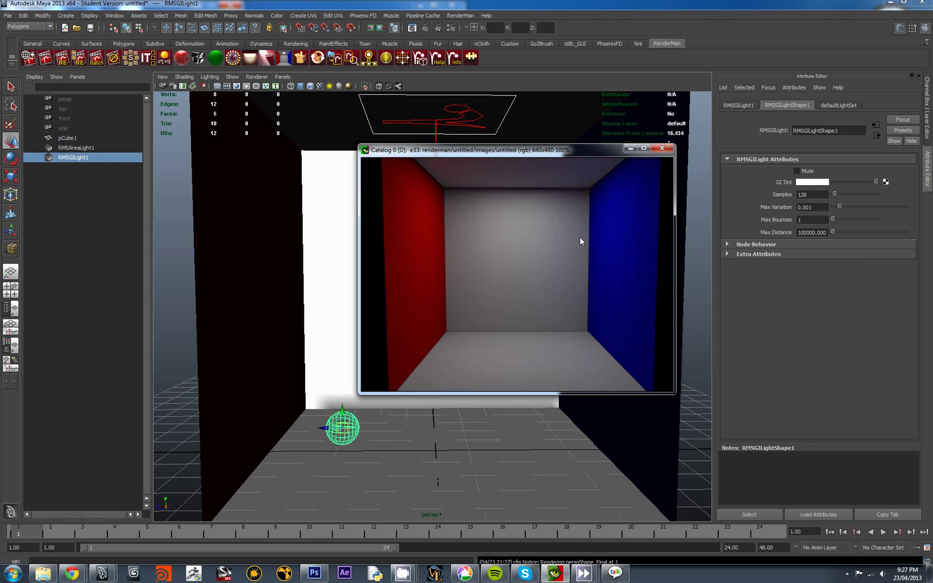
Step: Give the area light 64 ray hit samples and render the scene
click(435, 136)
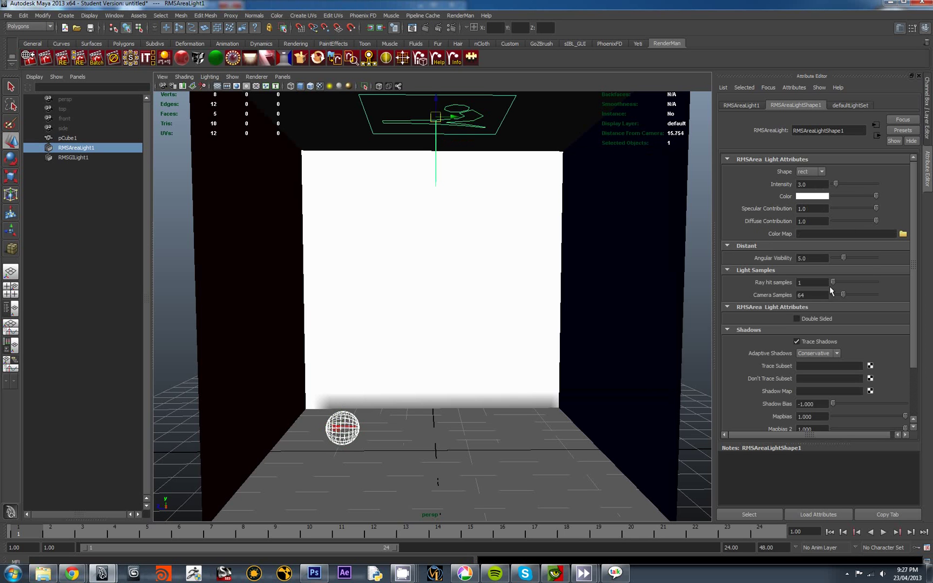
click(799, 281)
click(46, 60)
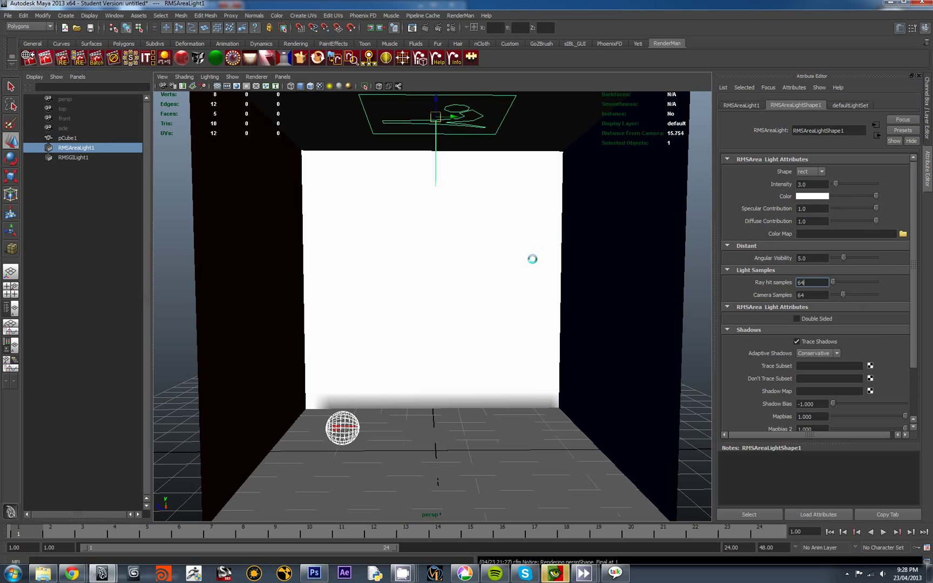
click(557, 575)
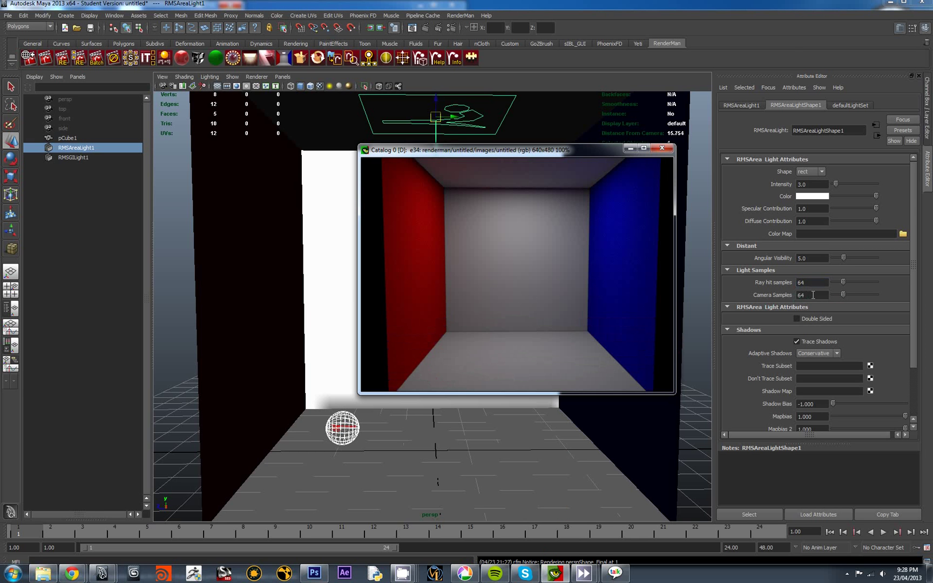
Step: Set the area light's Camera Samples to 128 and re-render
click(812, 295)
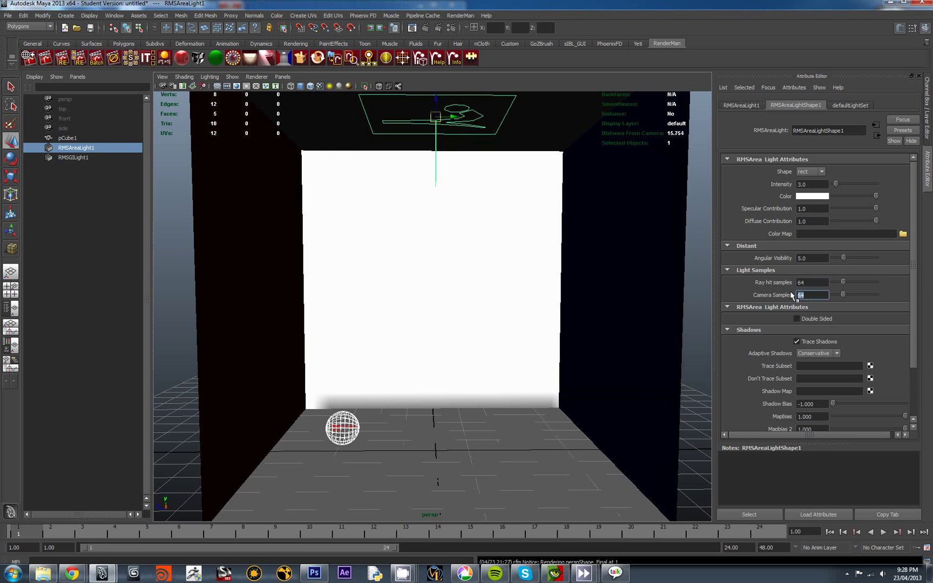
text(12)
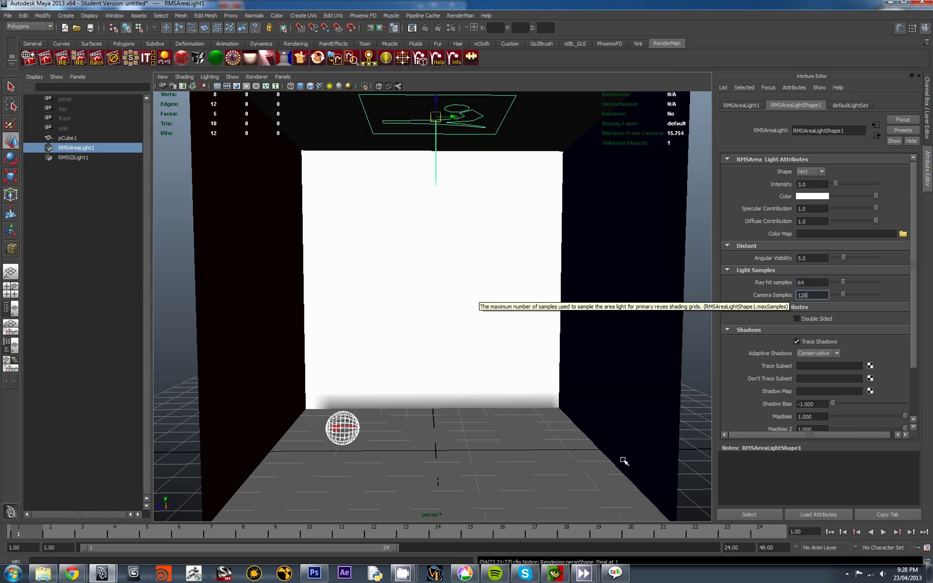
text(8)
click(555, 575)
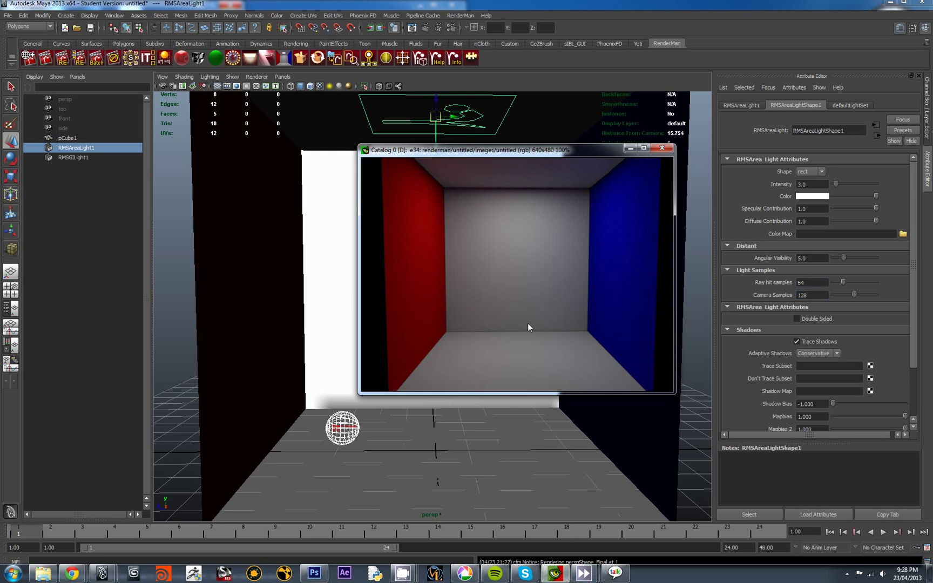
right_click(500, 285)
click(529, 291)
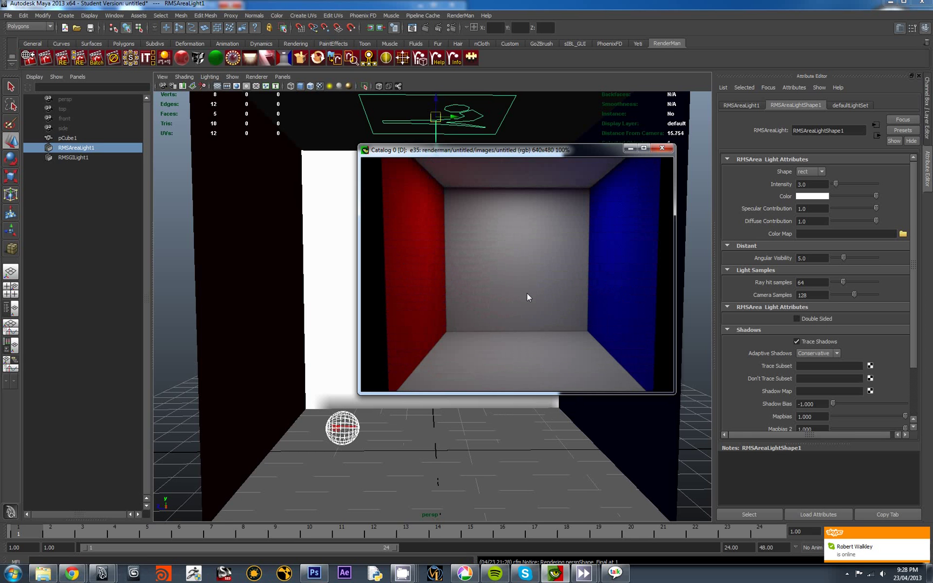
Step: Set RMSGILight1's Samples to 512
click(345, 421)
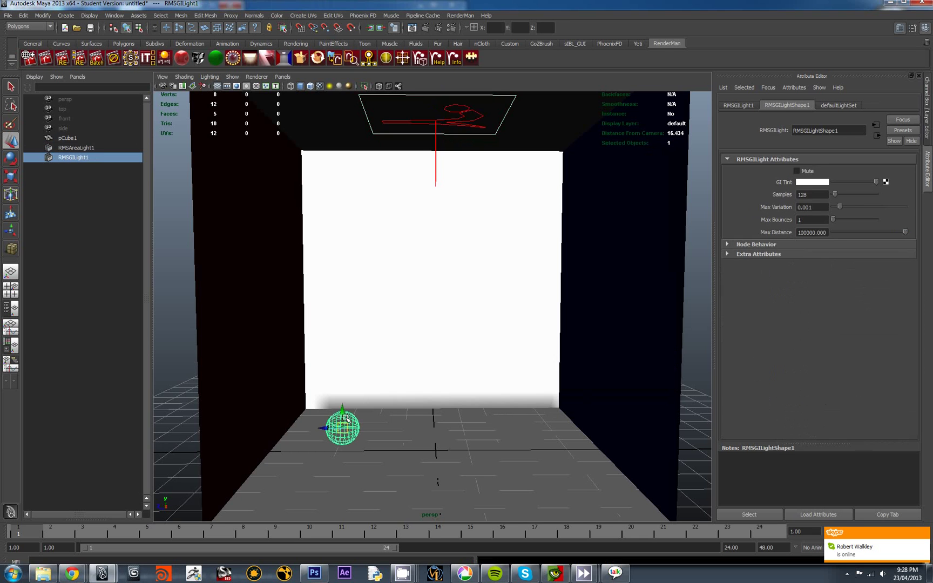
click(815, 194)
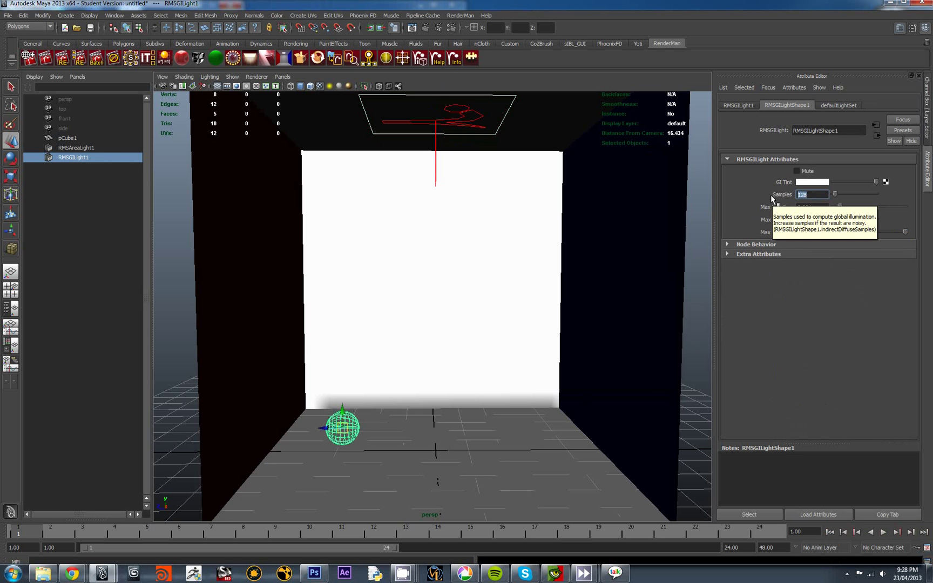
text(512)
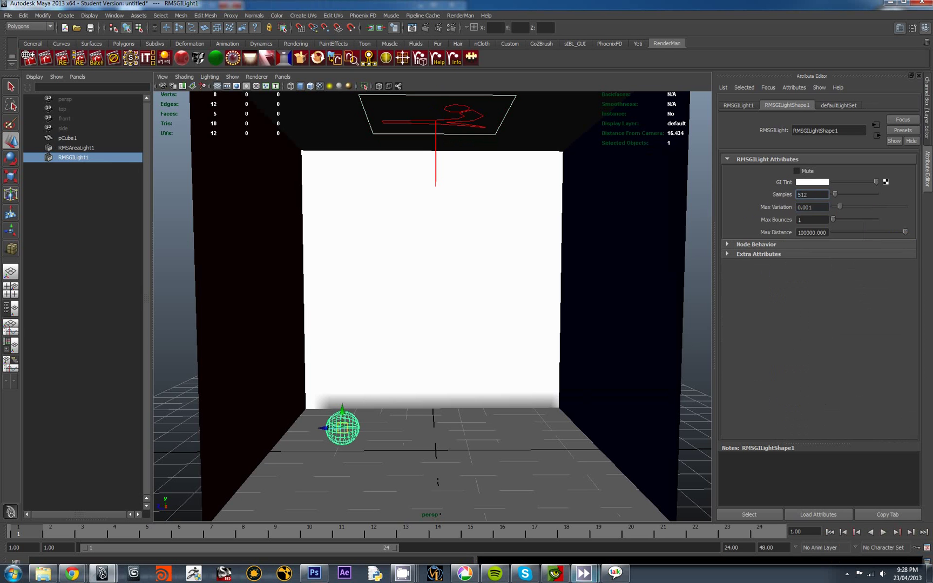
key(Return)
Step: Re-render the box in the it window with 512 GI samples
click(555, 572)
right_click(532, 242)
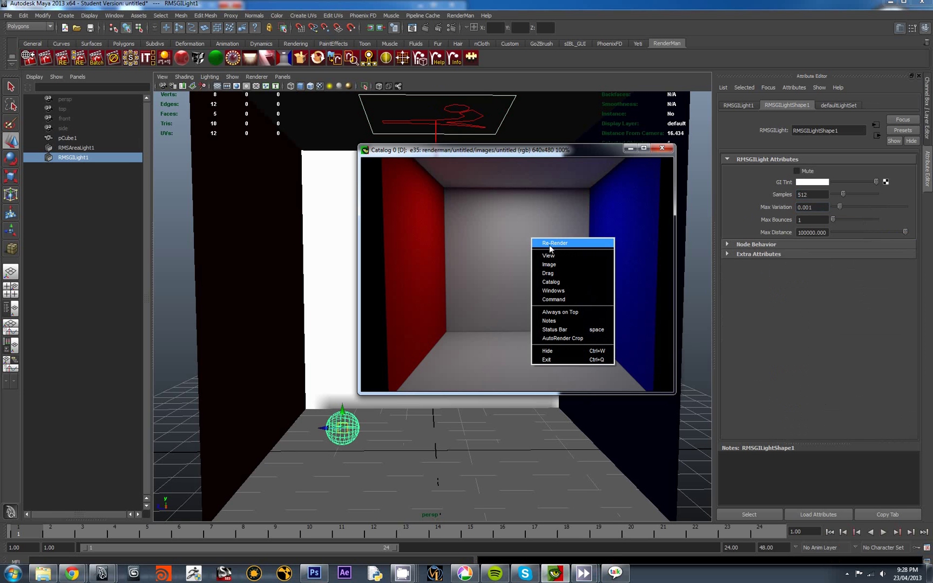
click(553, 246)
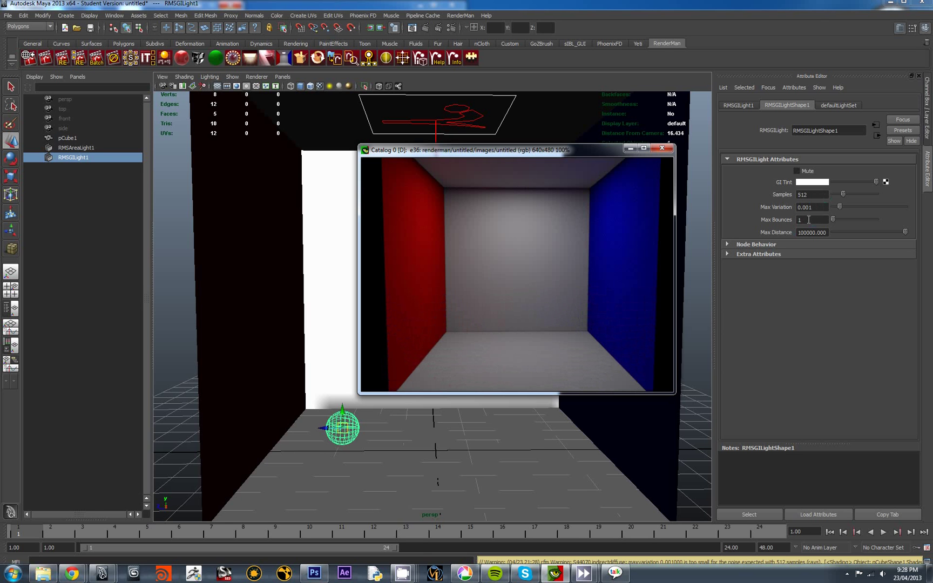
Step: Set the GI light's Max Bounces to 6 and Samples to 256
click(807, 219)
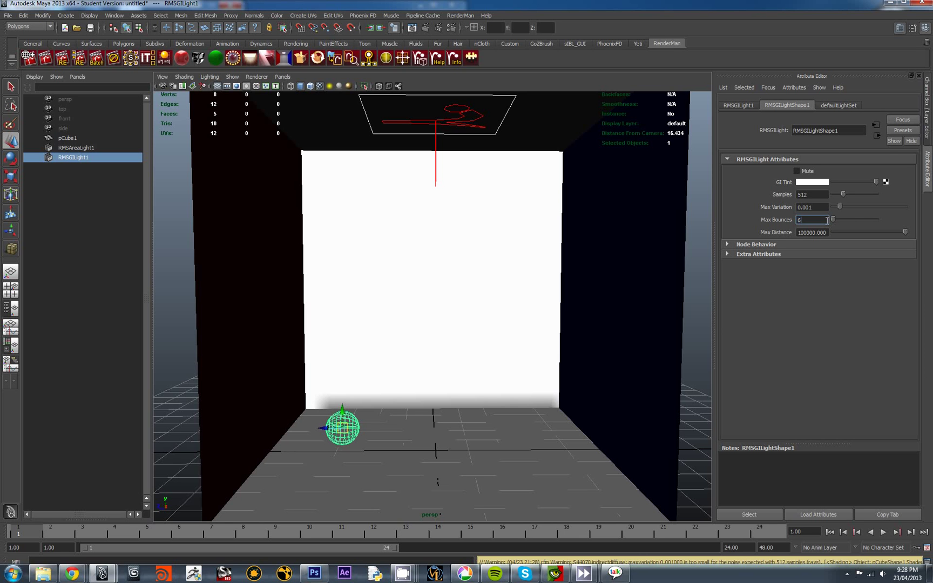
click(814, 194)
text(256)
Step: Re-render the box from the it Catalog window
click(559, 576)
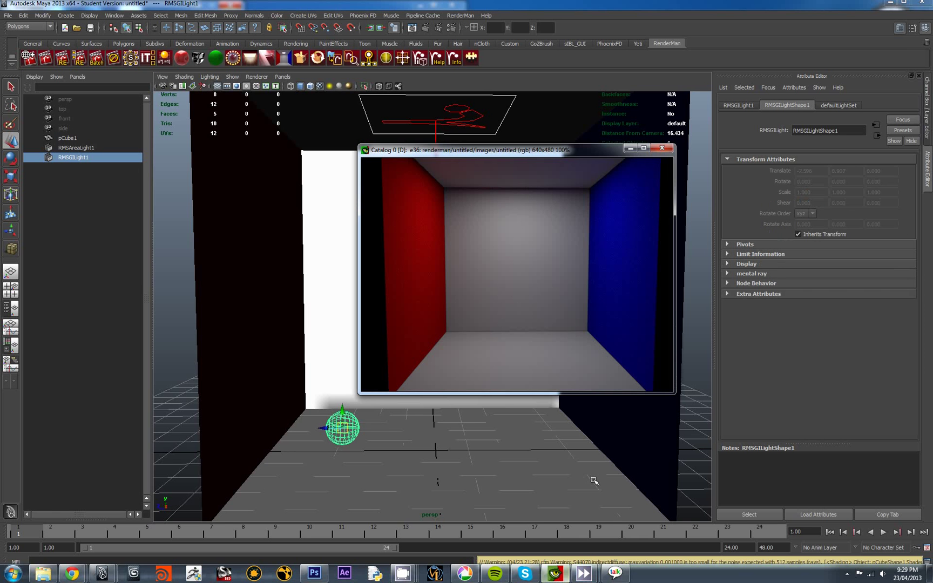
right_click(440, 204)
click(469, 212)
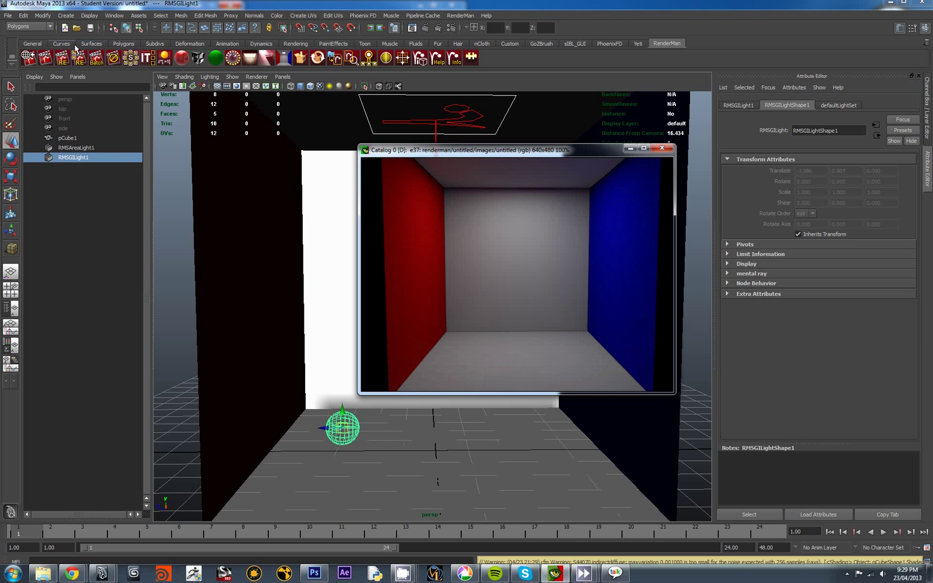
Step: Create a polygon sphere on the floor of the box
click(124, 44)
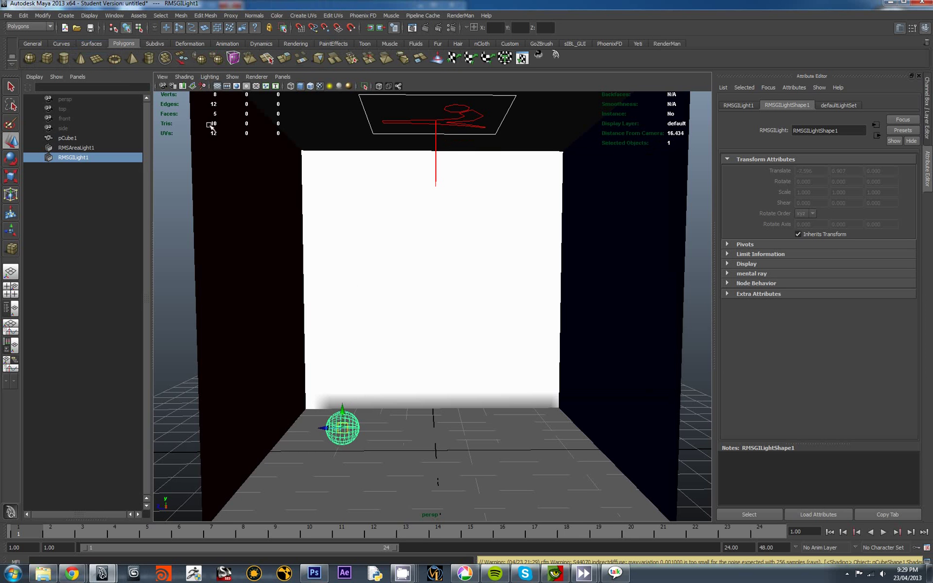
click(33, 59)
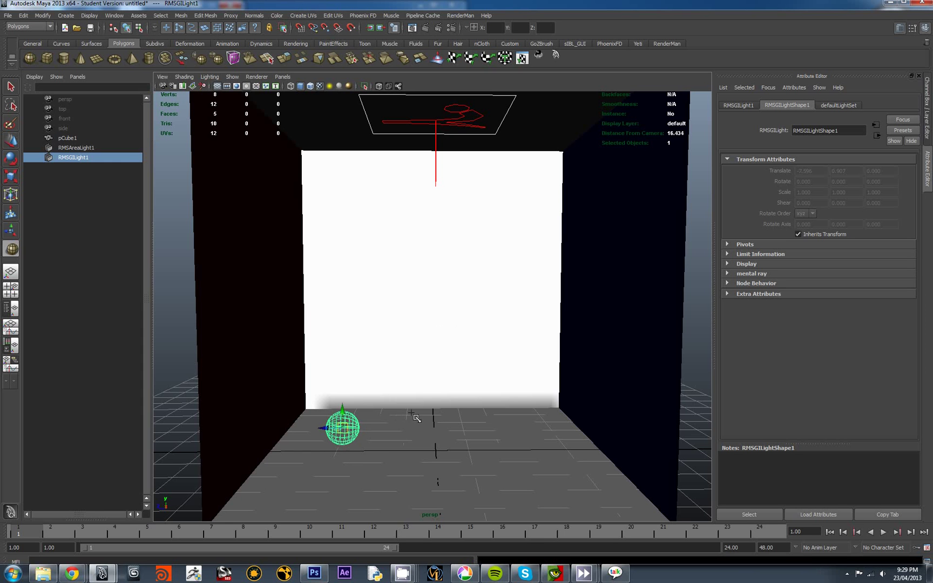
click(353, 458)
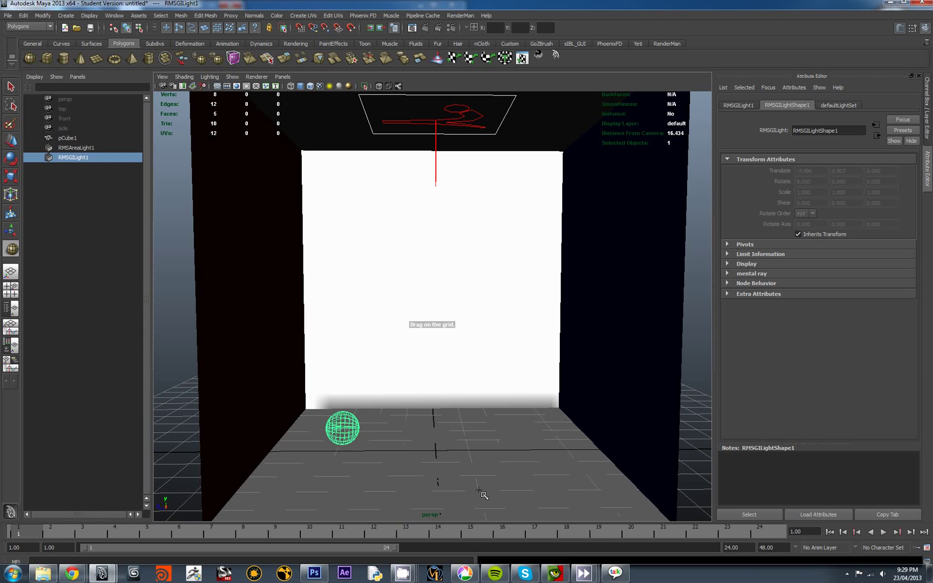
key(w)
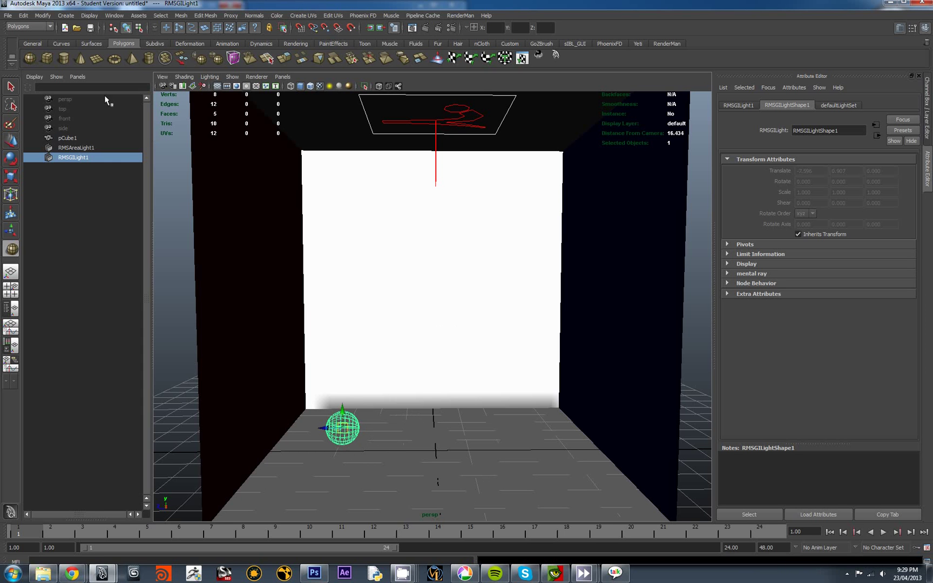
key(y)
alt+right_drag(634, 397, 491, 323)
alt+drag(491, 322, 474, 367)
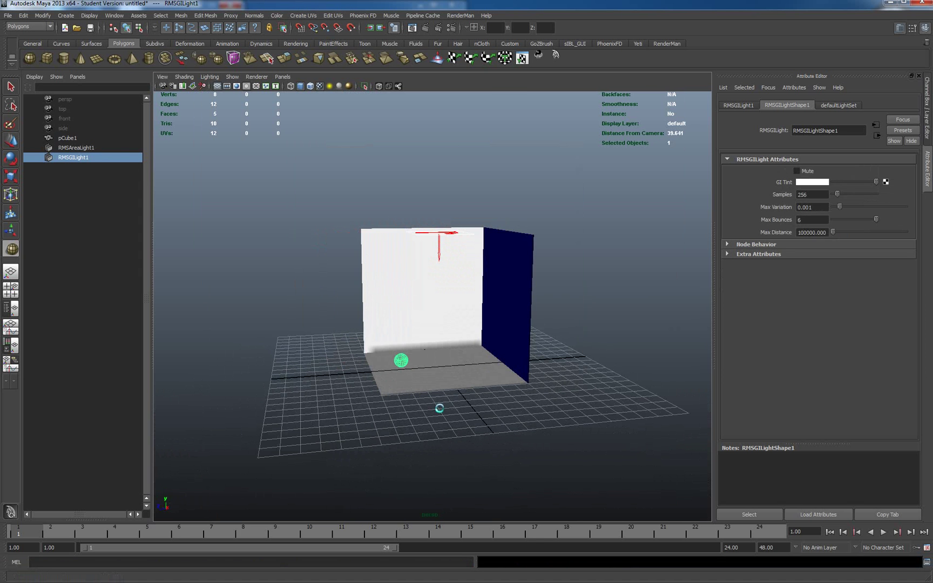
mouse_move(439, 408)
mouse_down()
mouse_move(461, 404)
mouse_move(451, 401)
mouse_up()
alt+drag(520, 393, 537, 443)
Step: Lift pSphere1 up so it sits above the box floor
alt+right_drag(537, 444, 605, 423)
alt+middle_drag(605, 423, 602, 423)
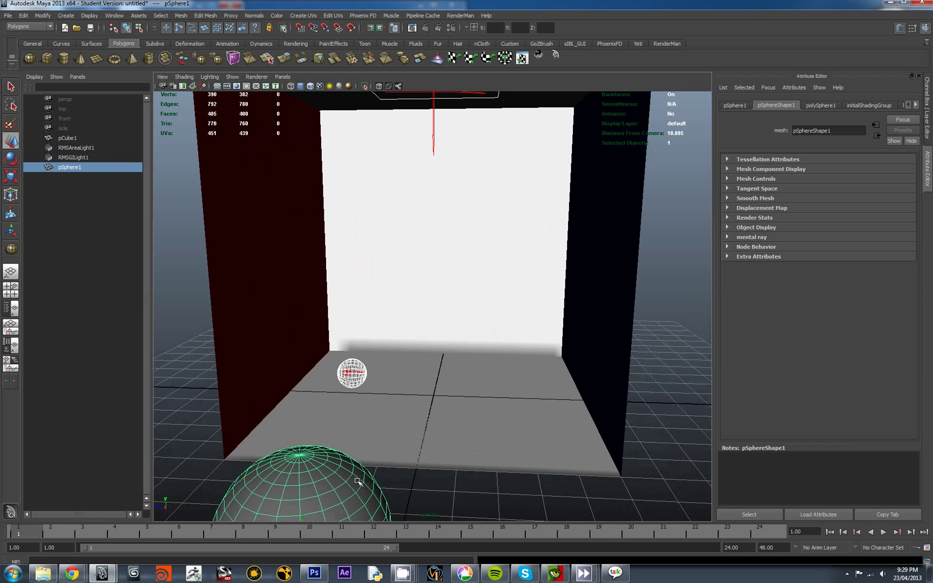
alt+drag(453, 422, 441, 381)
alt+drag(294, 433, 453, 455)
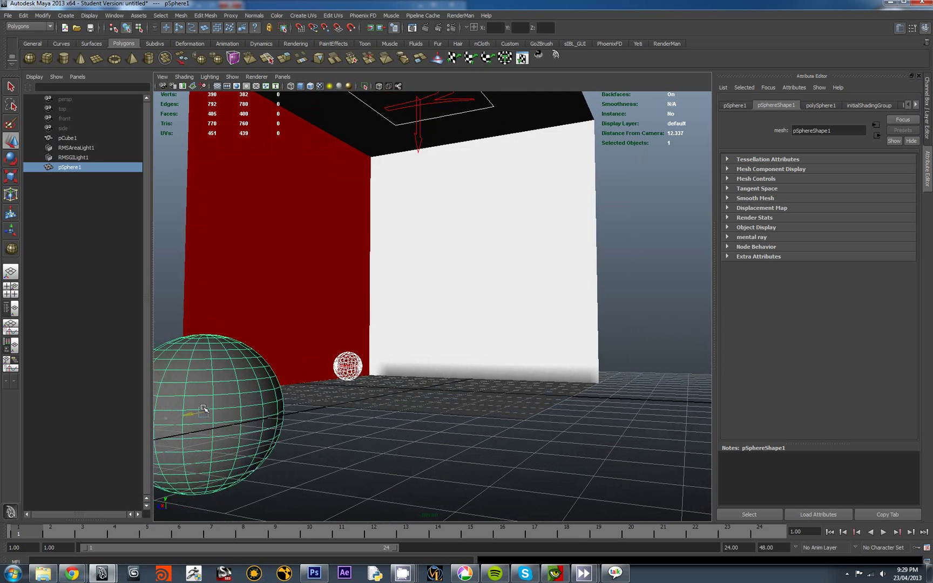
alt+drag(243, 421, 369, 426)
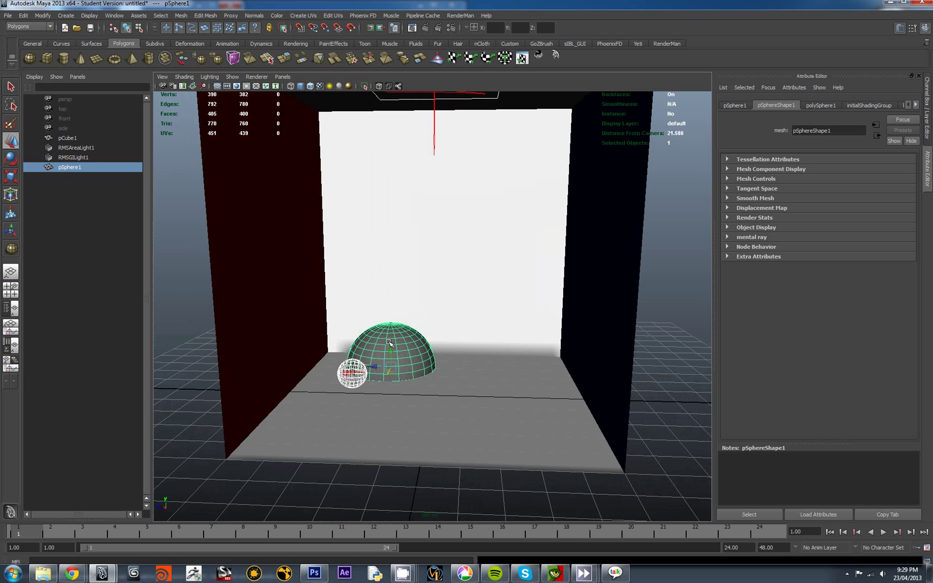
drag(391, 354, 388, 318)
alt+drag(377, 390, 394, 370)
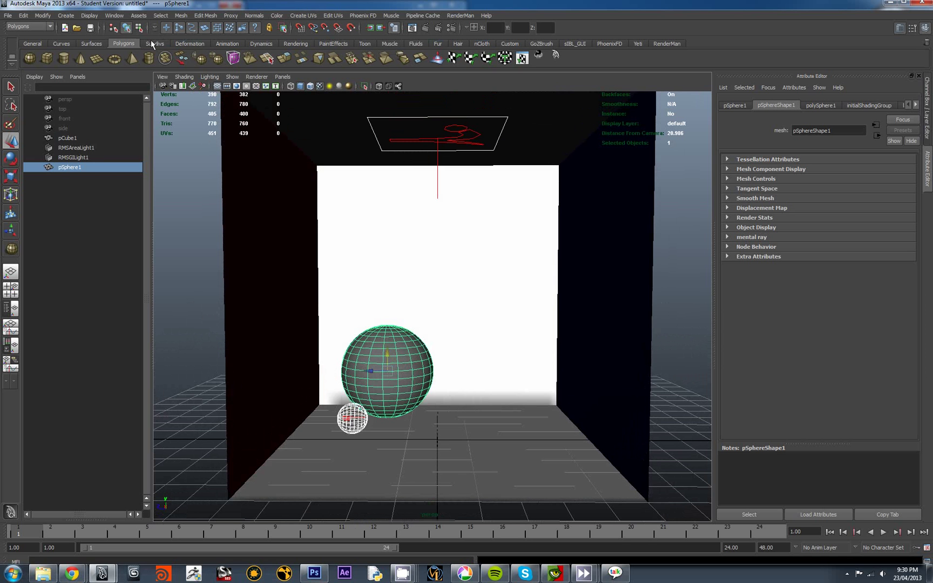
Step: Assign an RMSGPSurface shader to the sphere and adjust its Diffuse Roughness and Specular Gain
click(667, 44)
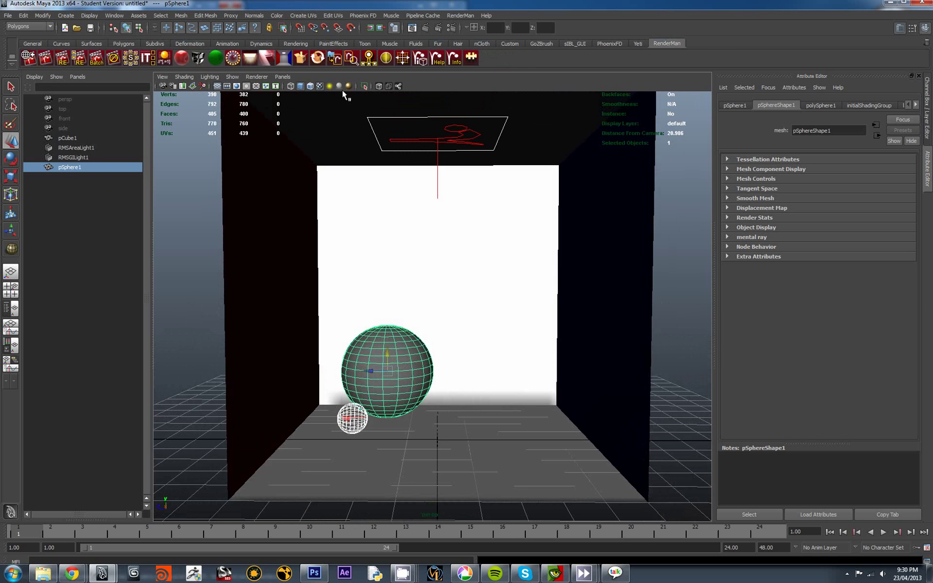
click(182, 58)
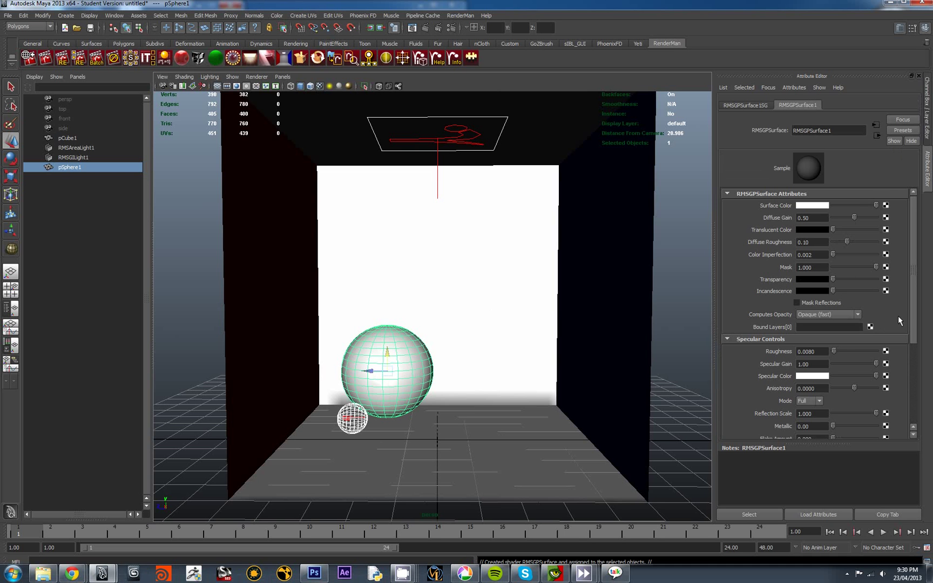
scroll(916, 313, down, 2)
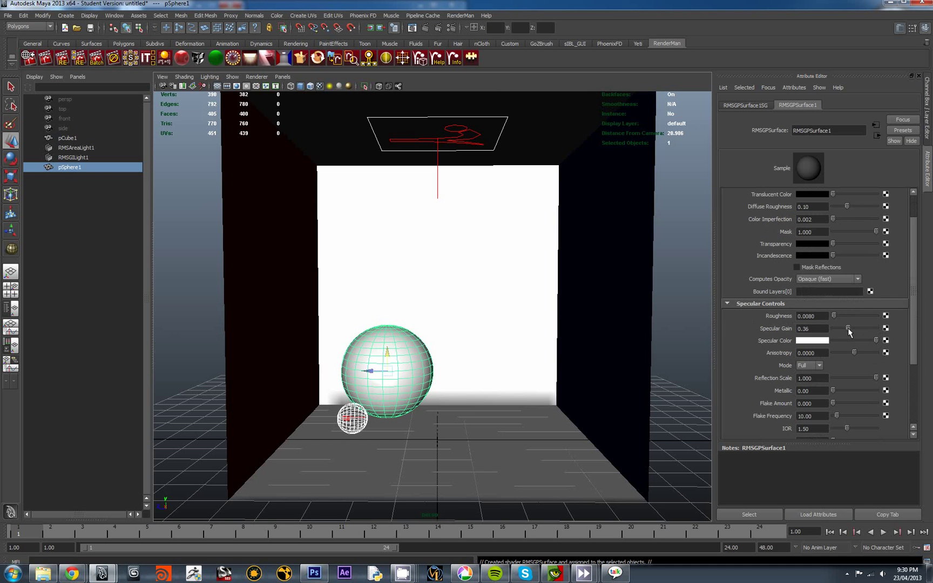
drag(847, 207, 846, 207)
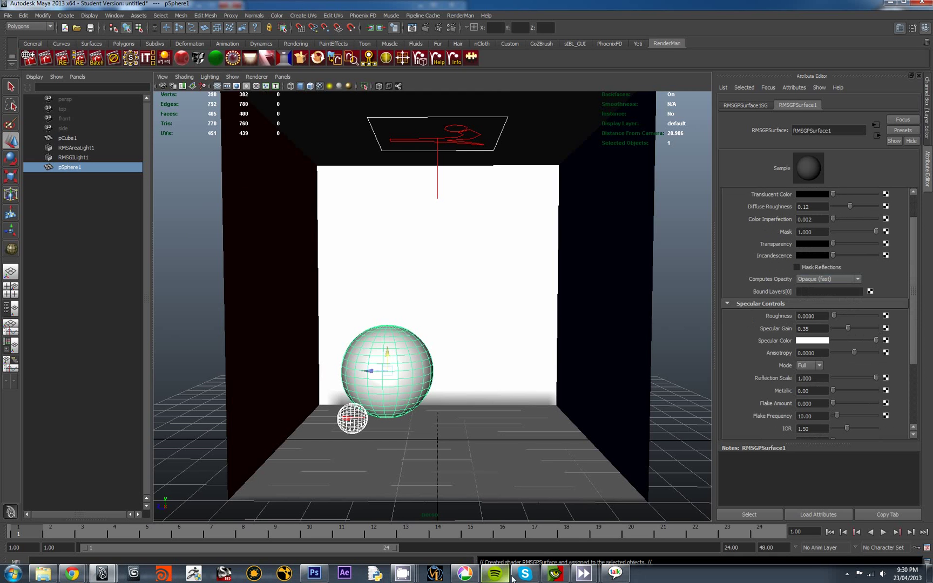
Step: Re-render the box with the glossy white sphere in the it window
click(554, 573)
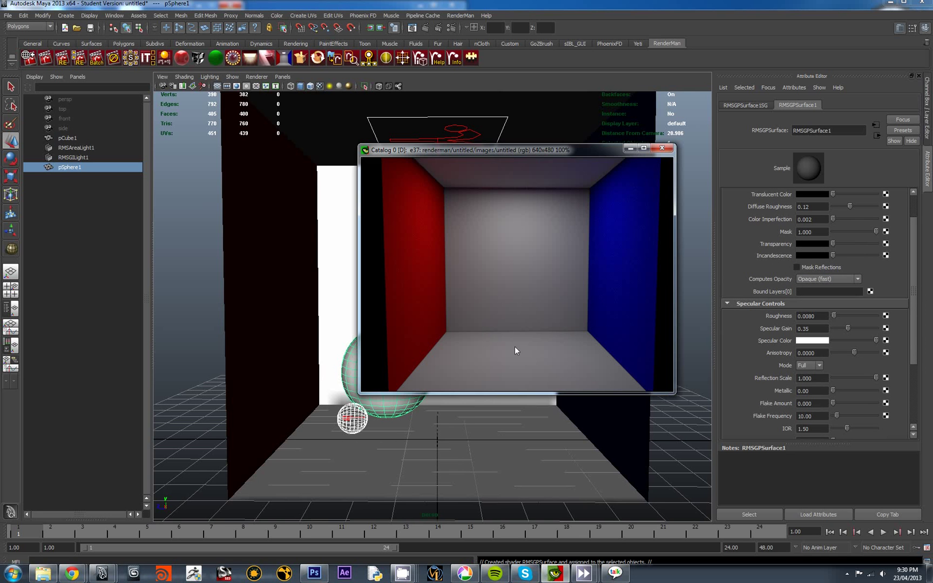
right_click(507, 295)
click(529, 302)
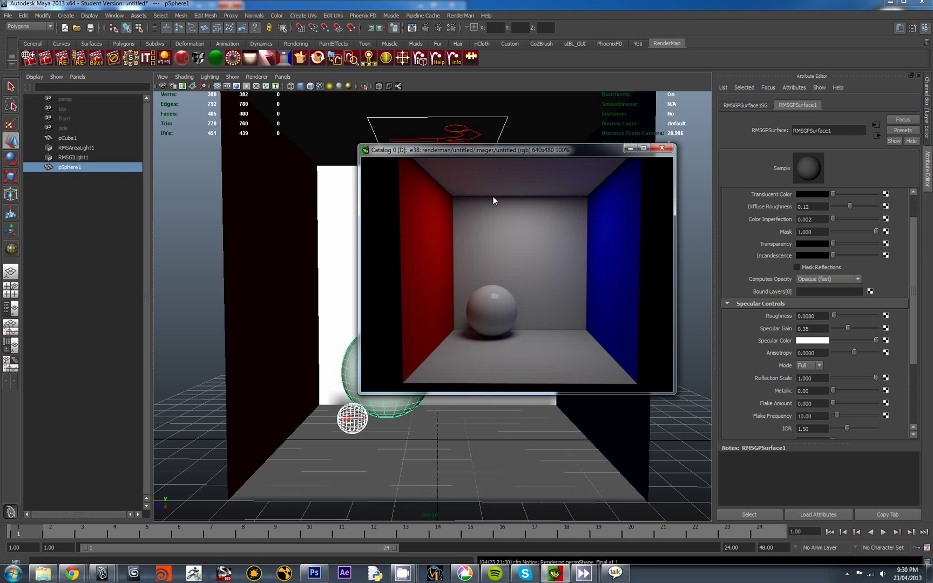
drag(489, 155, 558, 138)
Step: Duplicate the sphere and place pSphere2 on the floor near the blue wall
click(375, 371)
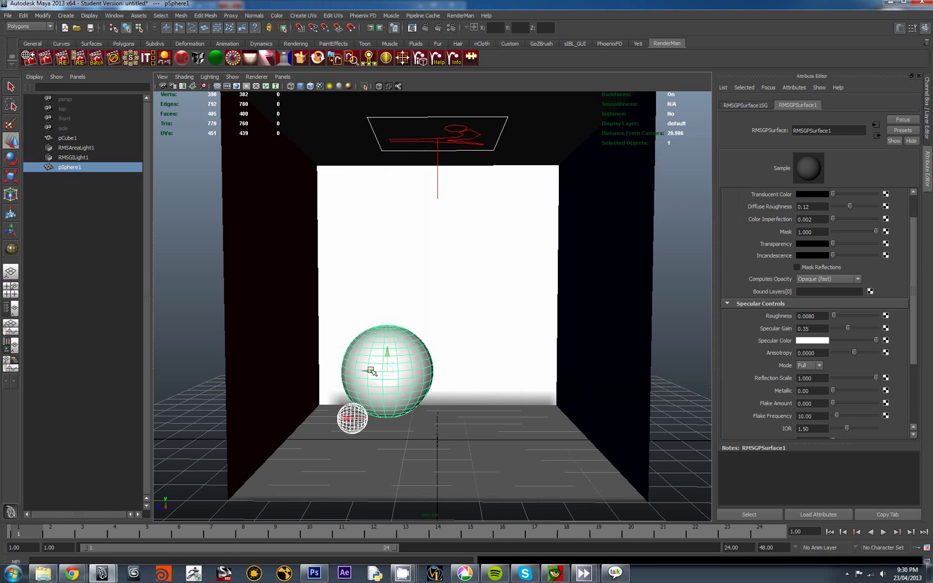
key(ctrl+d)
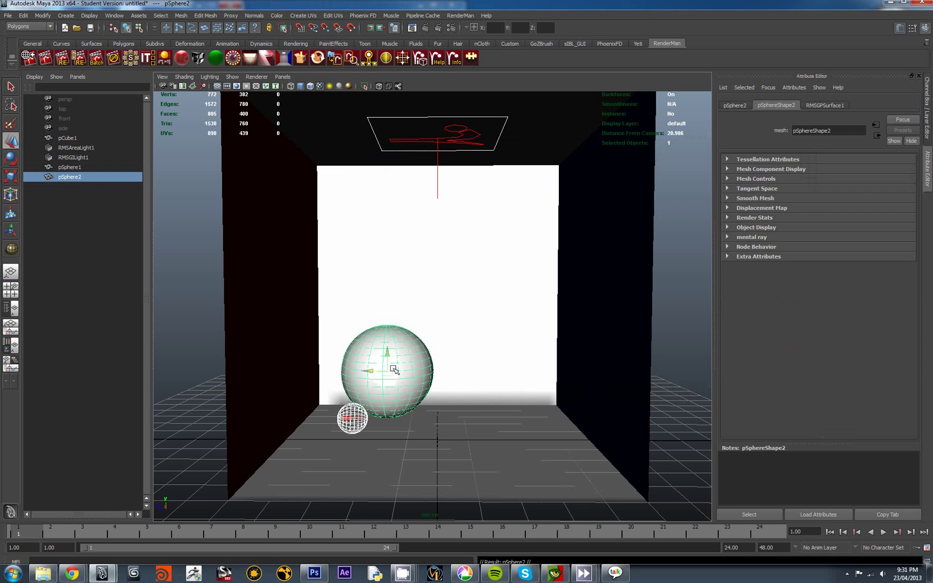
drag(370, 372, 494, 372)
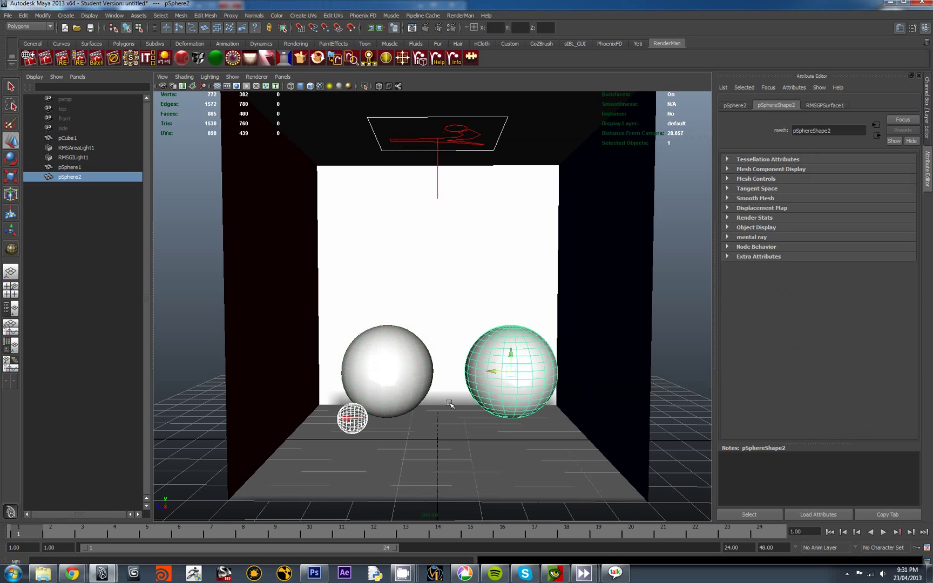
alt+drag(449, 404, 483, 432)
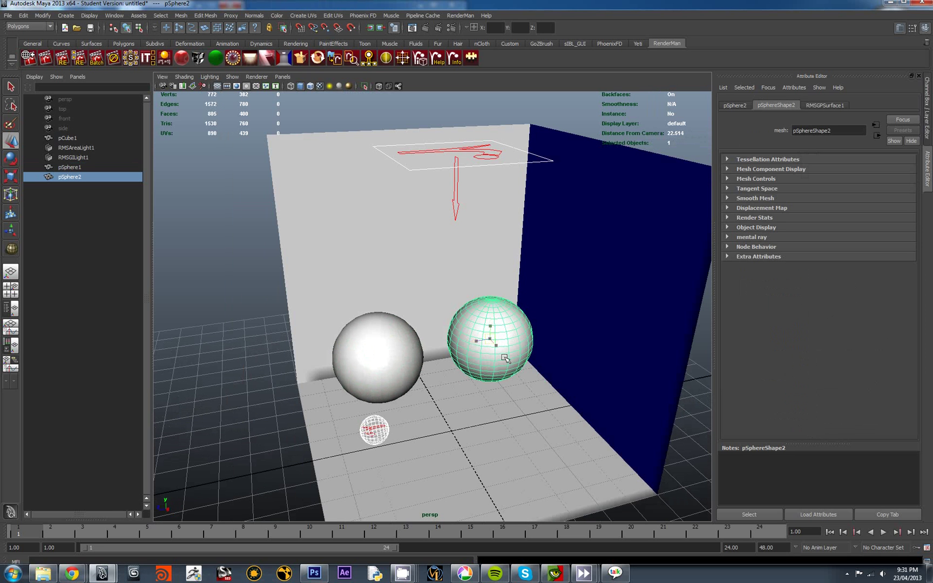
middle_drag(505, 358, 532, 404)
key(ctrl+z)
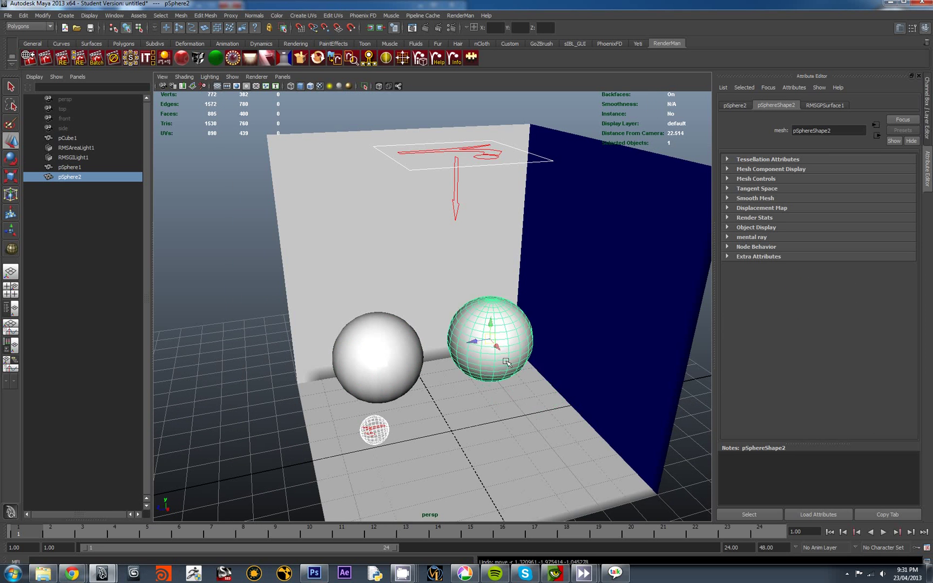
middle_drag(496, 346, 564, 415)
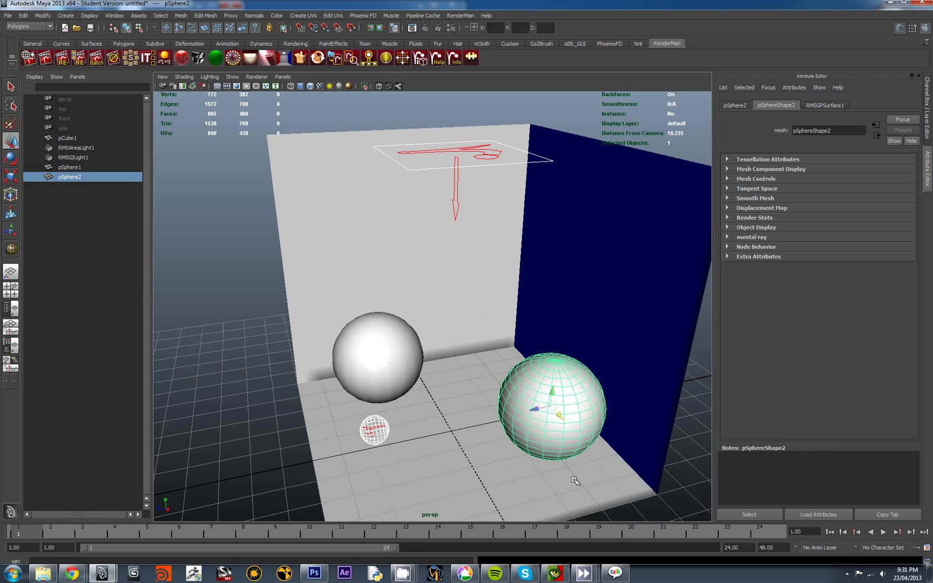
Step: Assign an RMSGlass shader to pSphere2
alt+drag(574, 480, 467, 463)
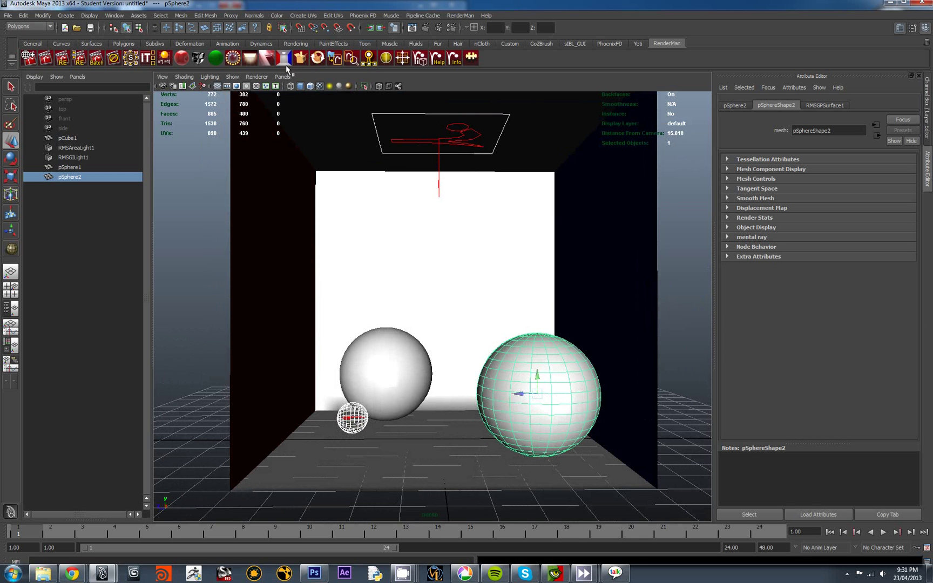
click(199, 59)
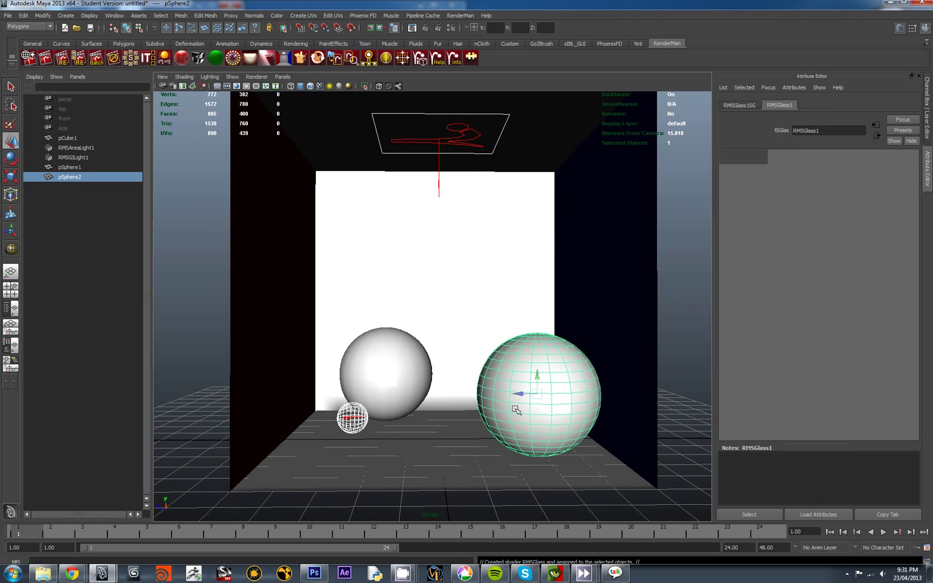
right_click(518, 387)
Step: Re-render the box showing both spheres, then select the glass sphere pSphere2
mouse_move(566, 564)
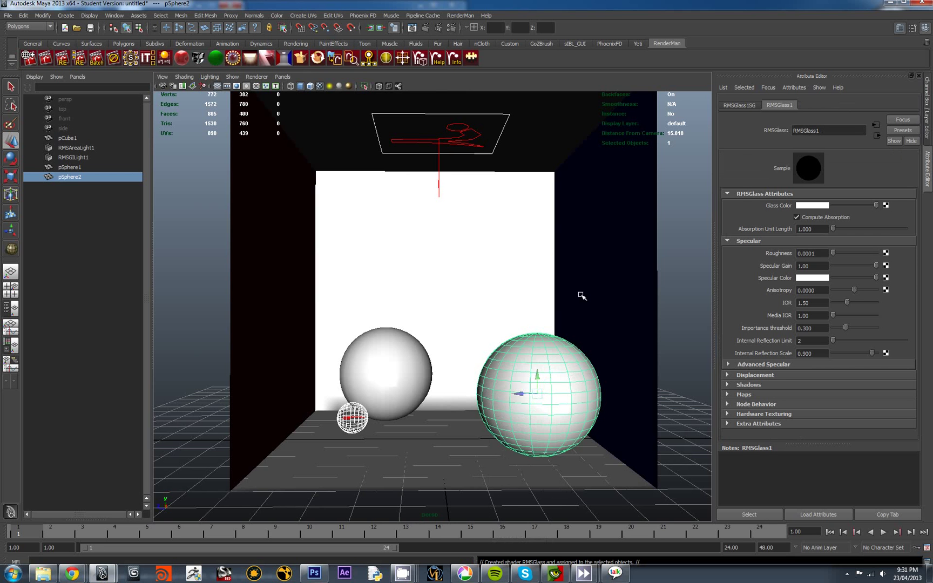
click(561, 572)
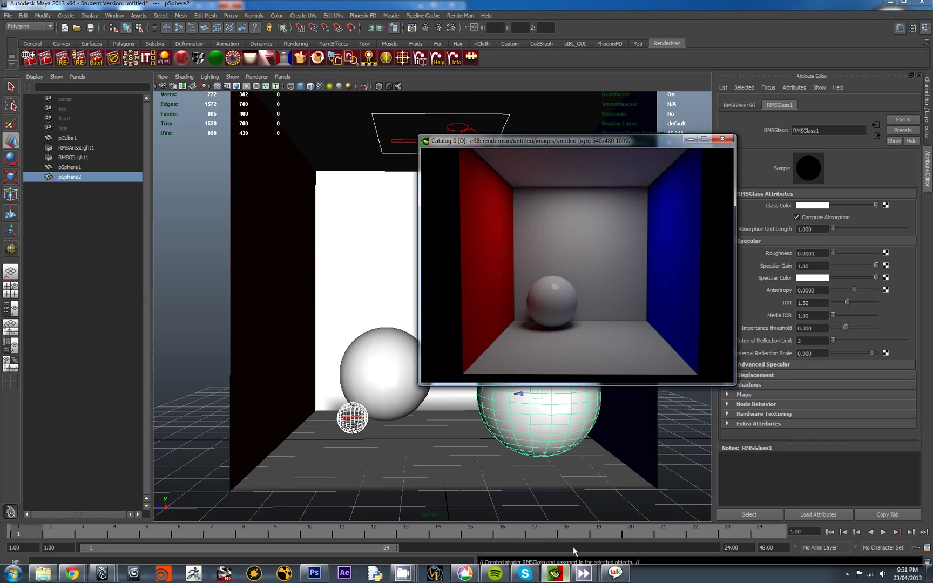
right_click(521, 220)
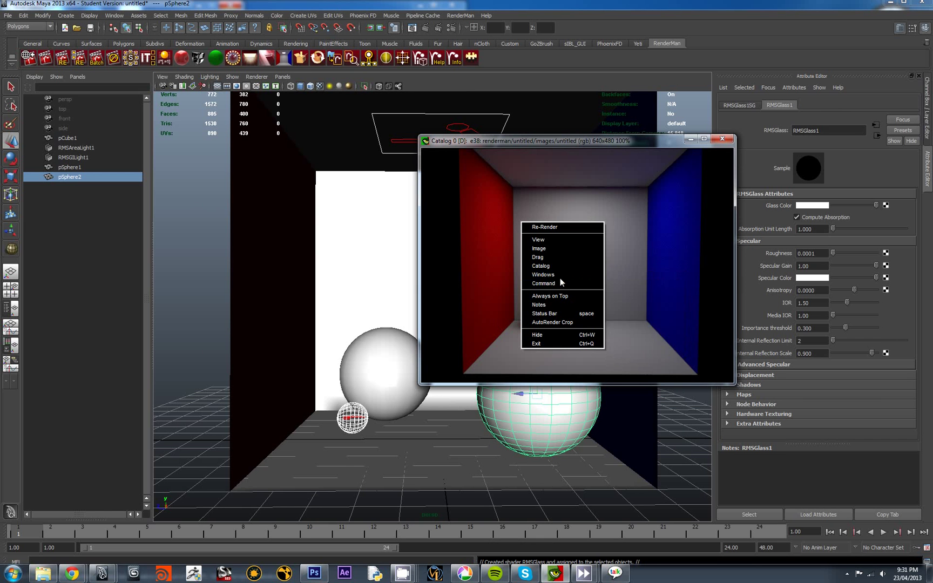
click(561, 227)
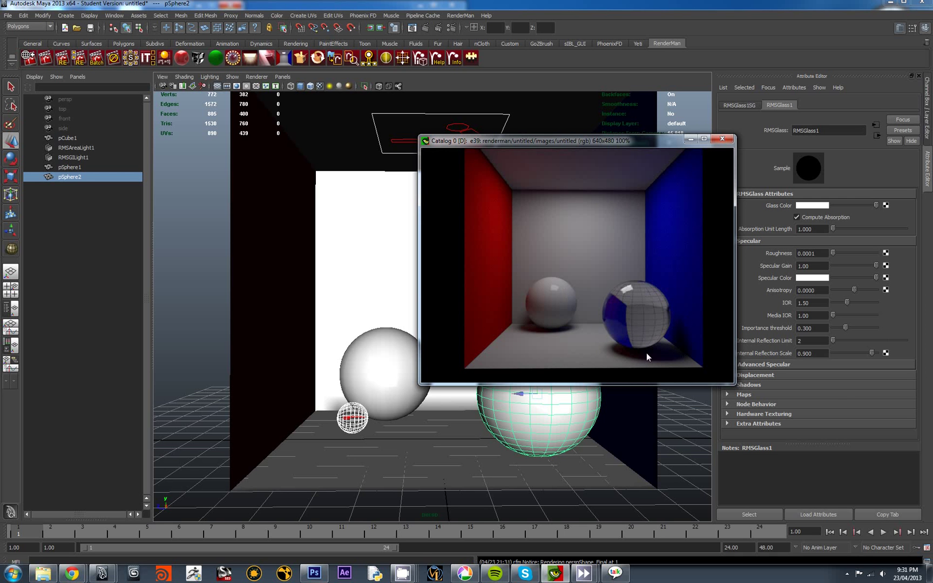
click(556, 407)
right_drag(553, 394, 572, 386)
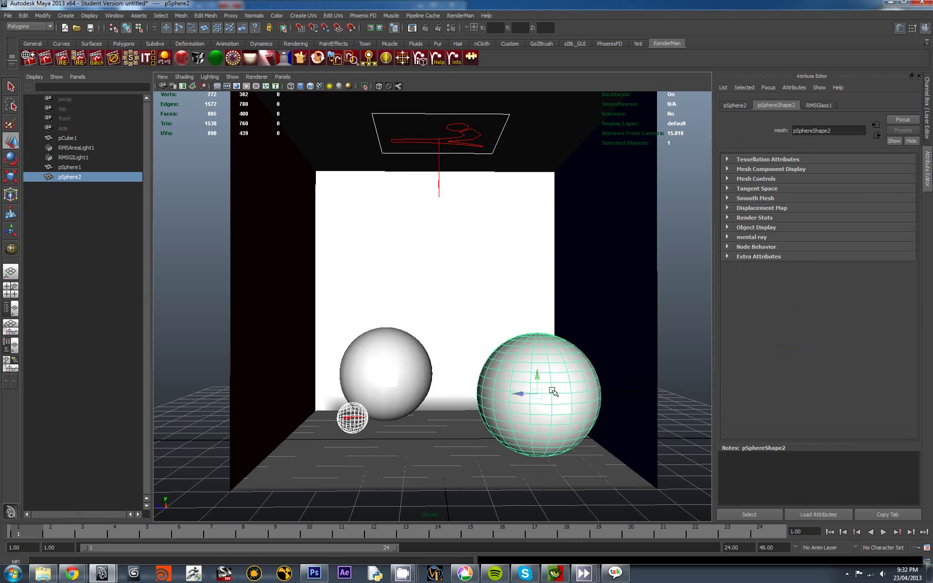
Step: Add the RenderMan Subdiv Scheme attribute to pSphereShape2 and start a new RenderMan render
click(790, 87)
mouse_move(808, 134)
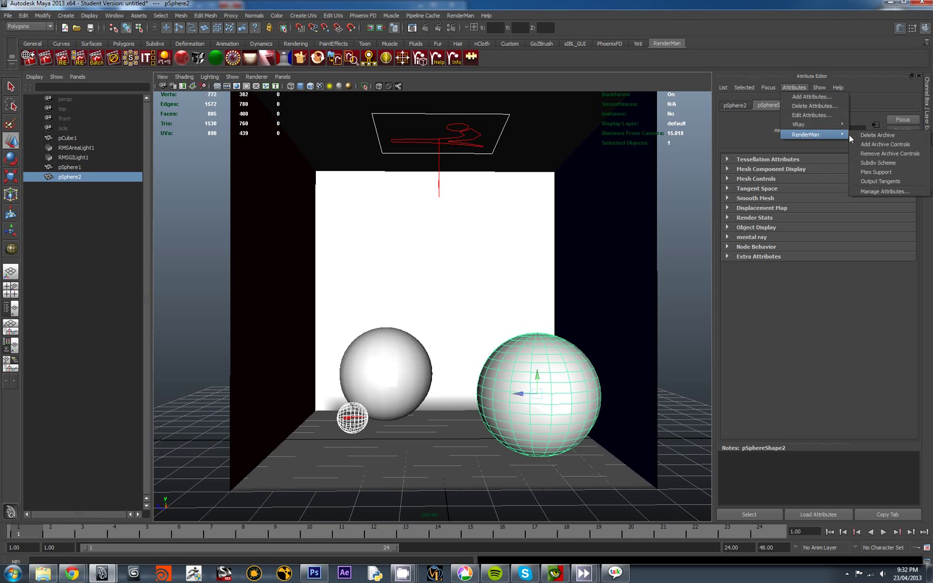
click(872, 163)
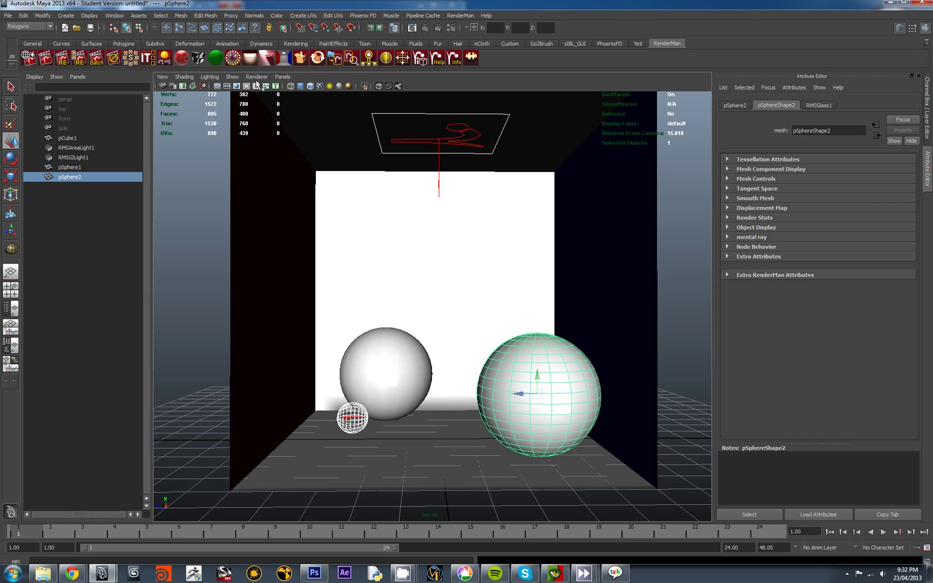
click(67, 61)
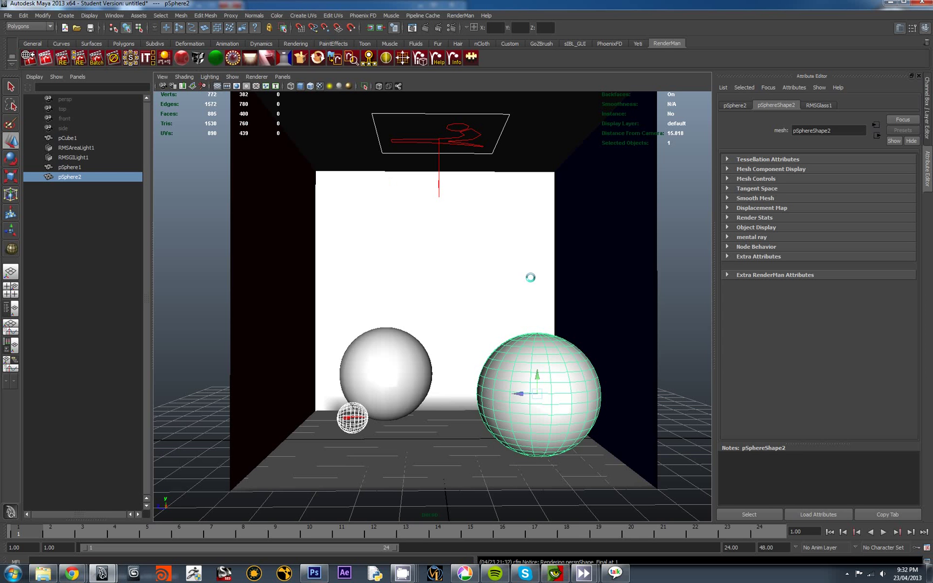
click(556, 573)
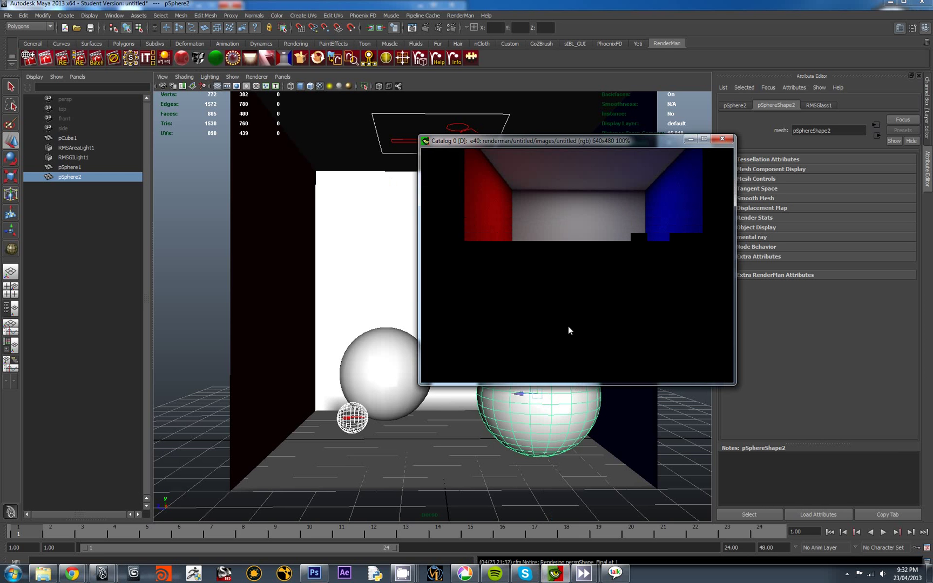